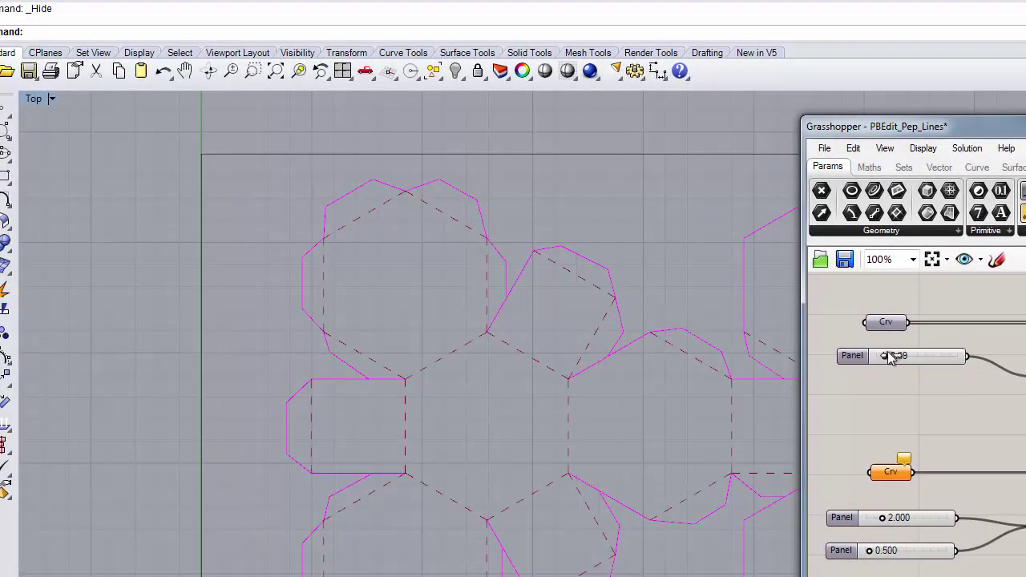
# Drag the Even Dash Line slider to lengthen the even dashes to 0.64.
pyautogui.moveTo(891, 358); pyautogui.dragTo(885, 358)
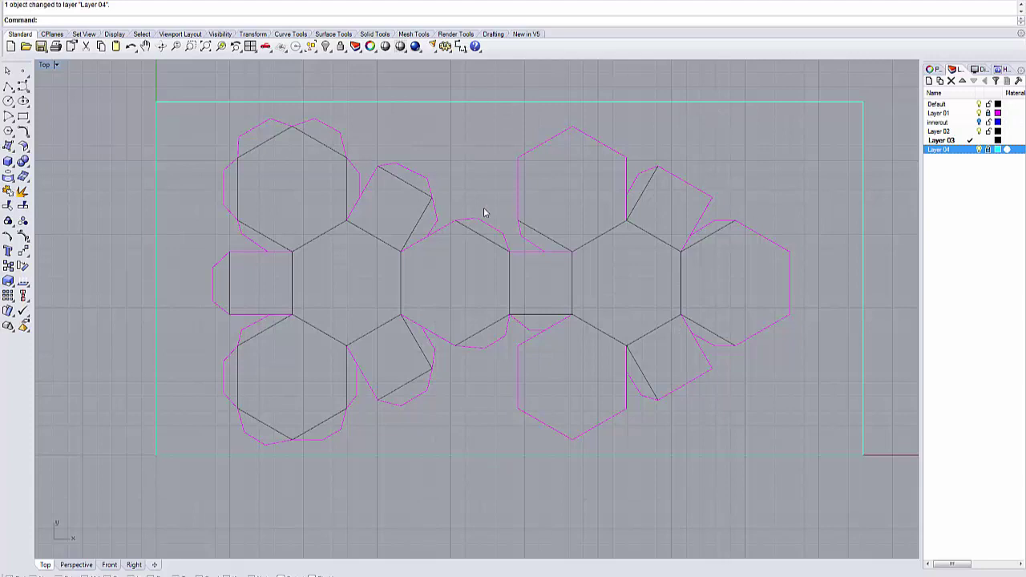
pyautogui.click(978, 105)
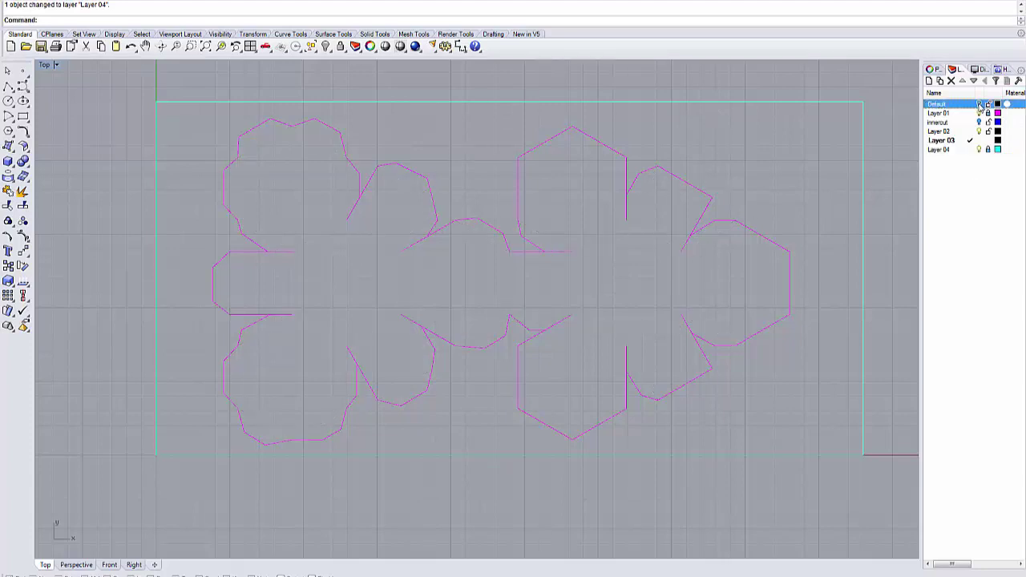
pyautogui.click(979, 105)
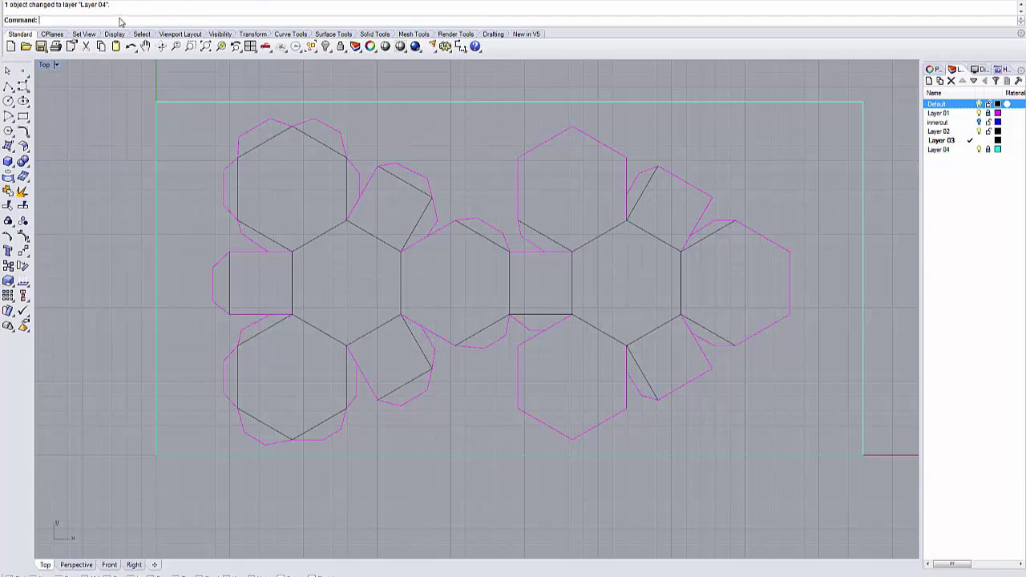
# Launch the Grasshopper editor with the Grasshopper command.
pyautogui.write('Grasshoppe')
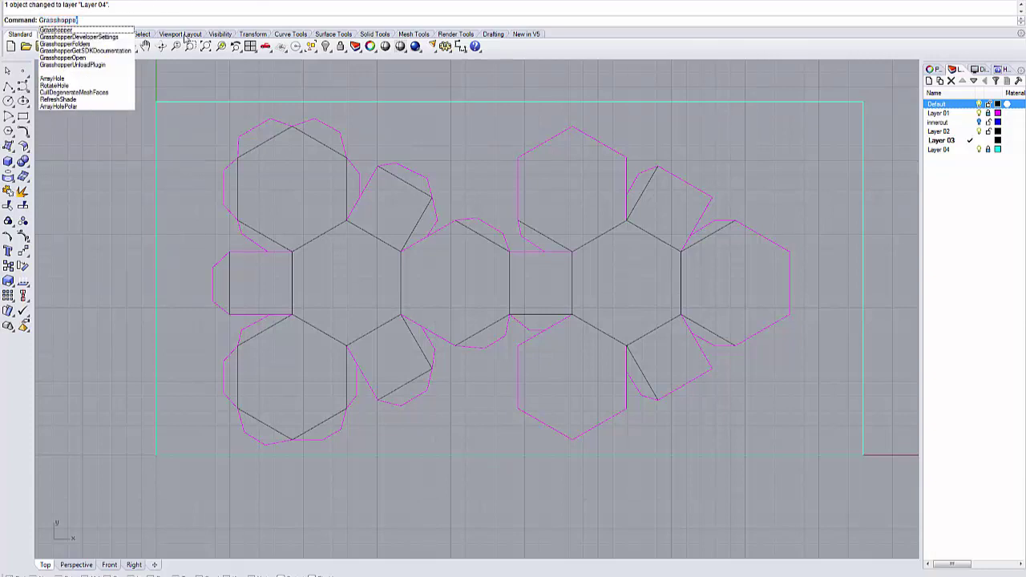
pyautogui.write('r')
pyautogui.press('Return')
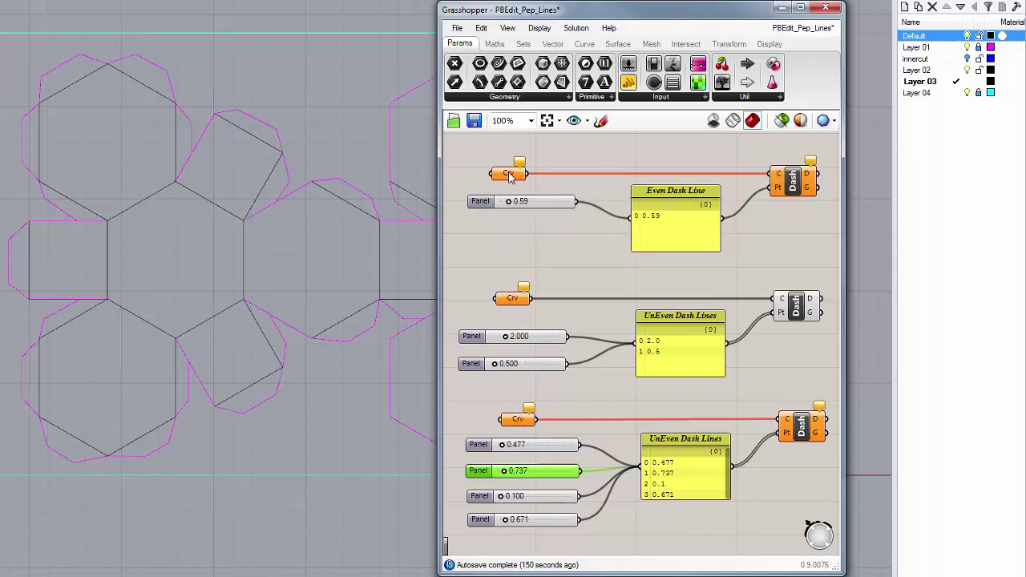
# Select the Default layer's 36 fold curves and set them as the top Crv input.
pyautogui.moveTo(510, 178)
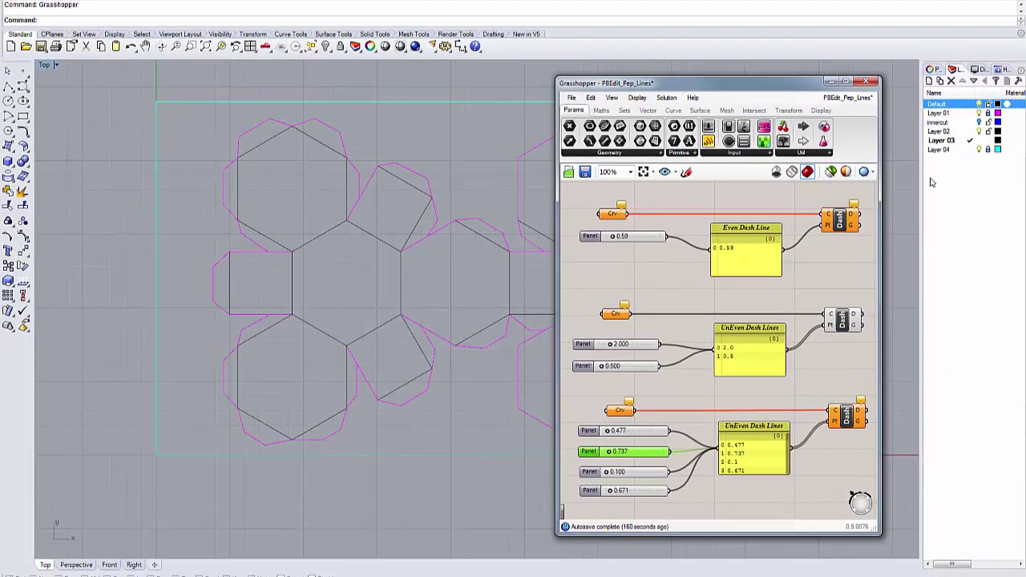
pyautogui.rightClick(955, 105)
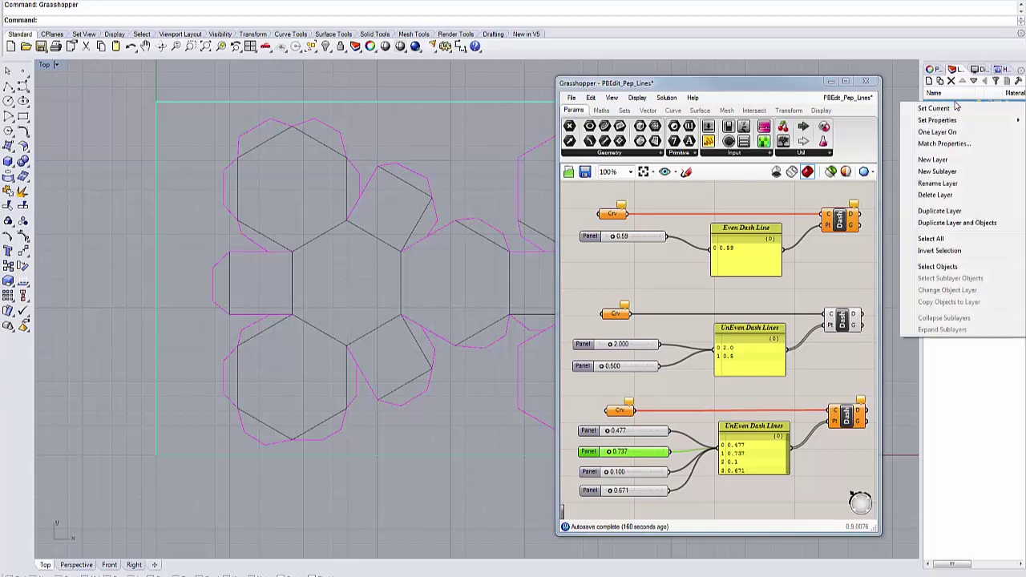
pyautogui.click(944, 267)
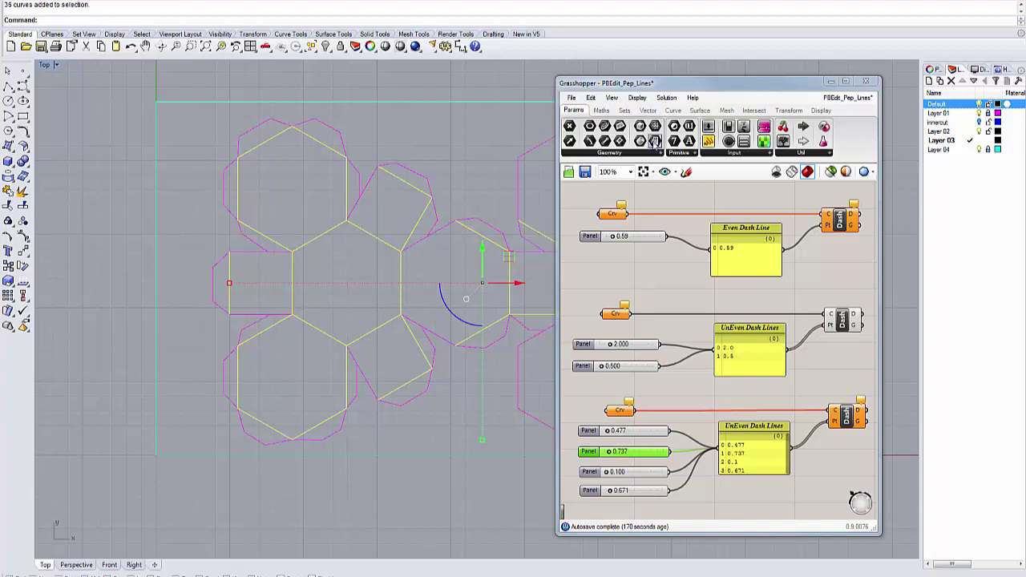
pyautogui.rightClick(611, 215)
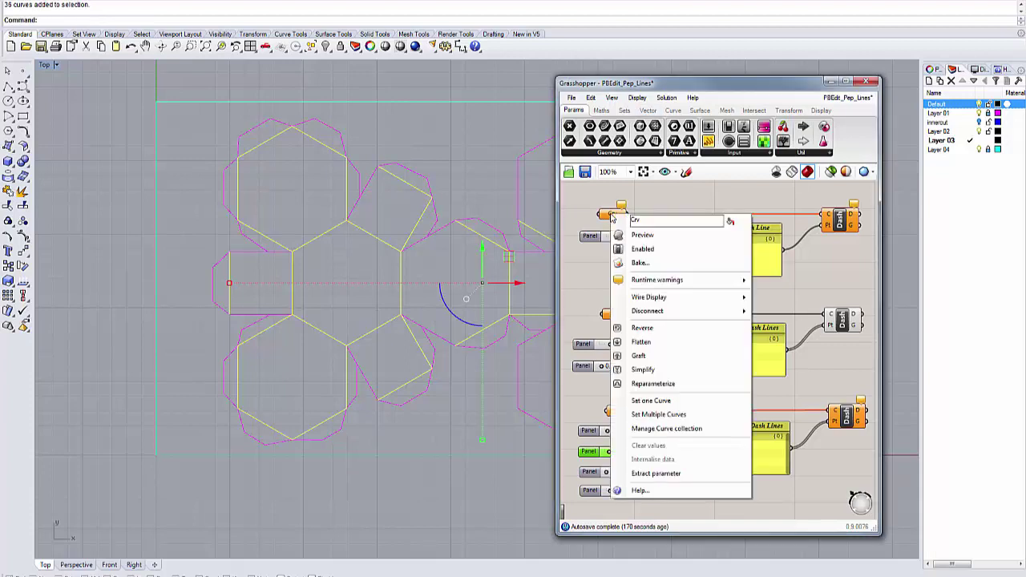
pyautogui.click(649, 415)
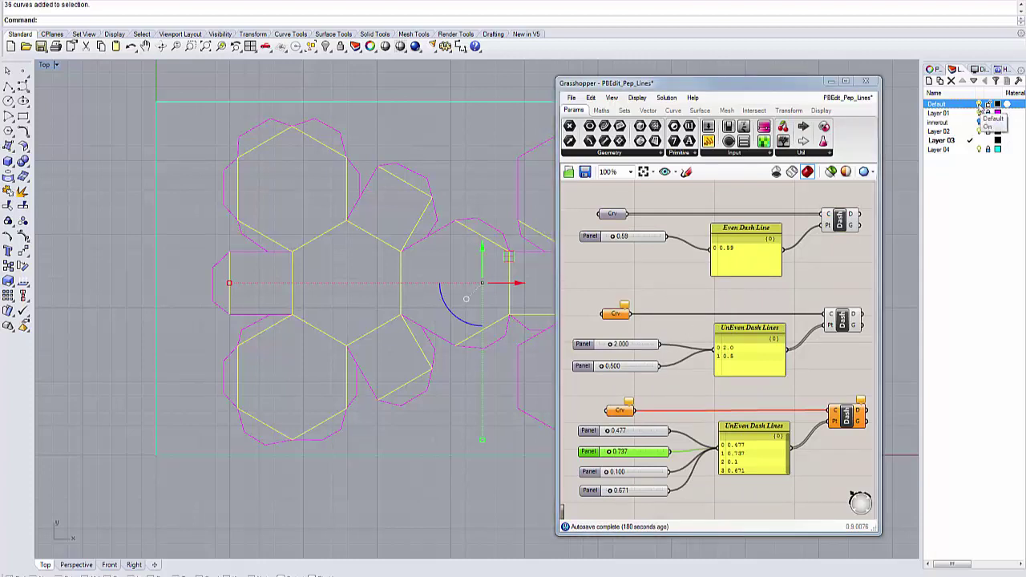
# Hide the Default layer's solid fold lines and set the even dash length to 0.60.
pyautogui.click(978, 106)
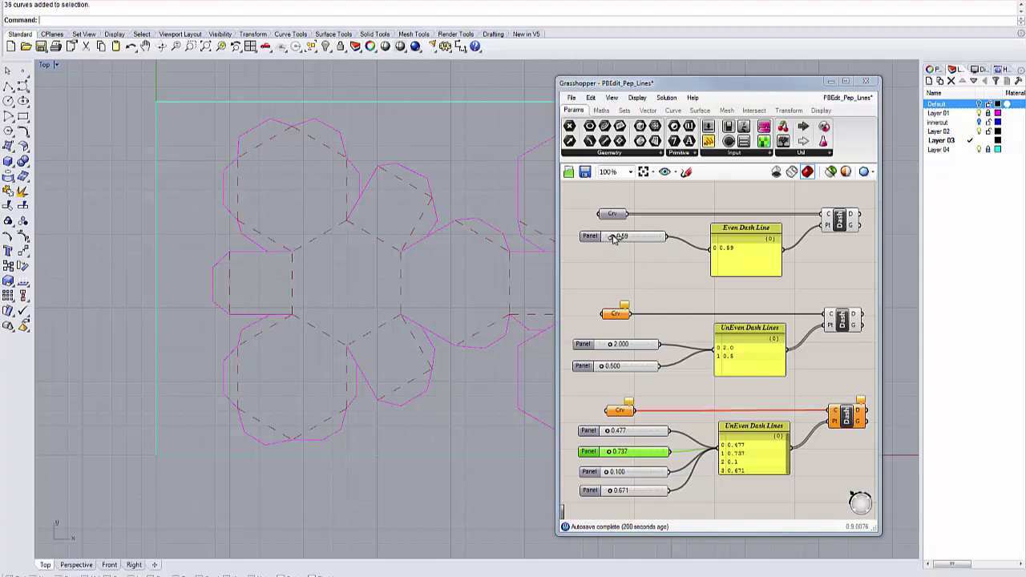
pyautogui.moveTo(613, 238); pyautogui.dragTo(608, 239)
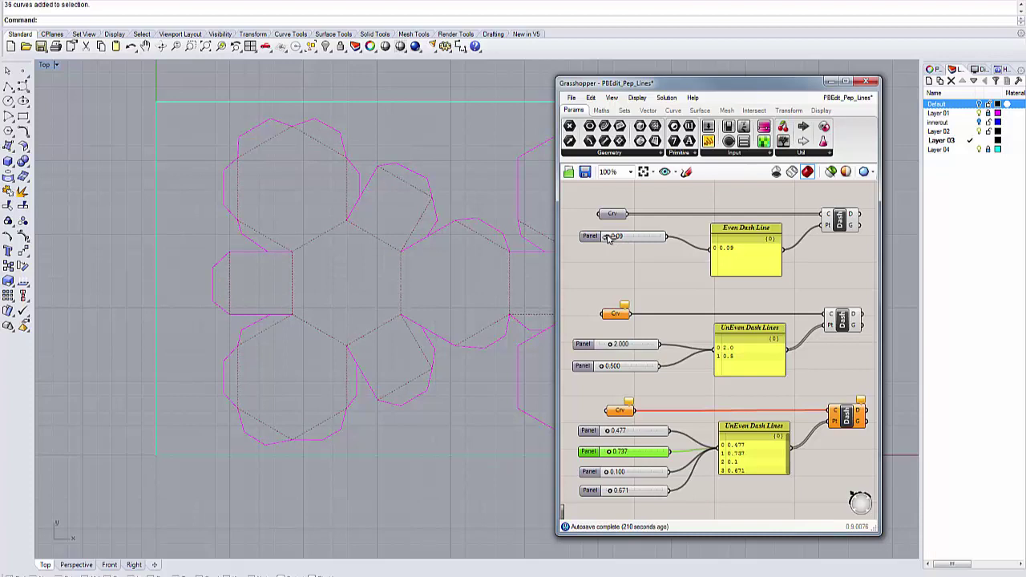
pyautogui.moveTo(609, 238); pyautogui.dragTo(617, 237)
pyautogui.moveTo(606, 238); pyautogui.dragTo(614, 239)
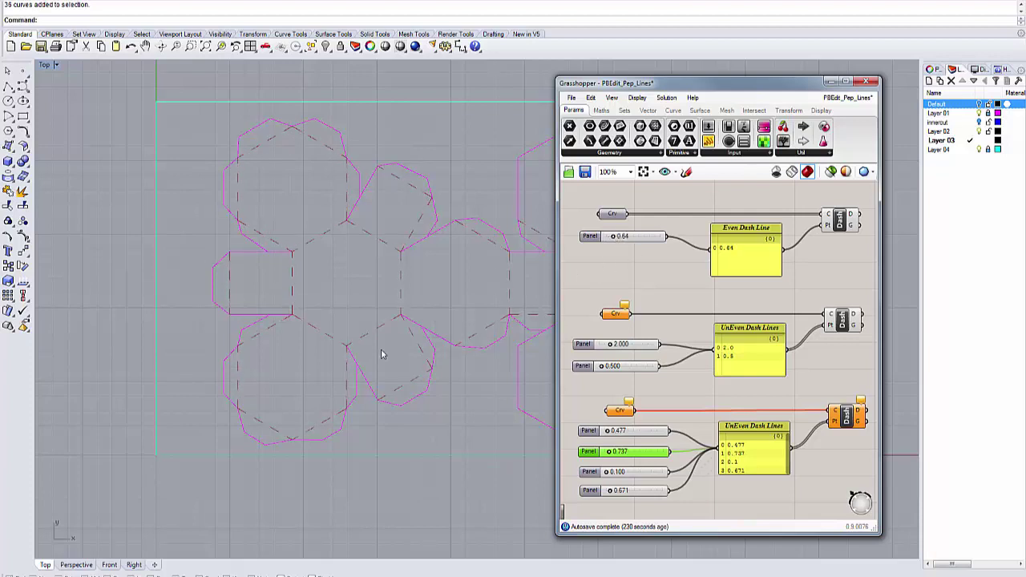
pyautogui.click(622, 241)
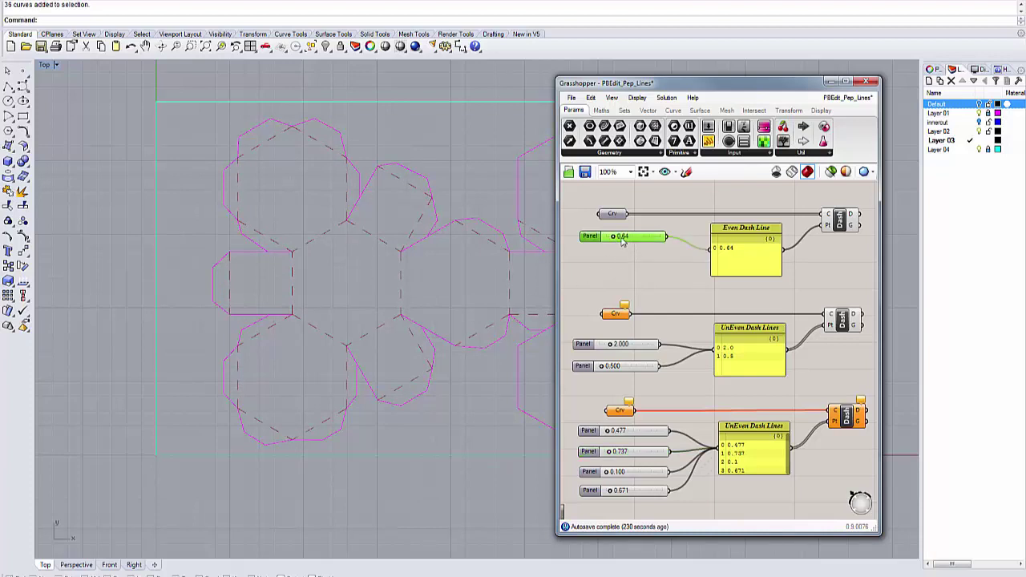
pyautogui.doubleClick(625, 239)
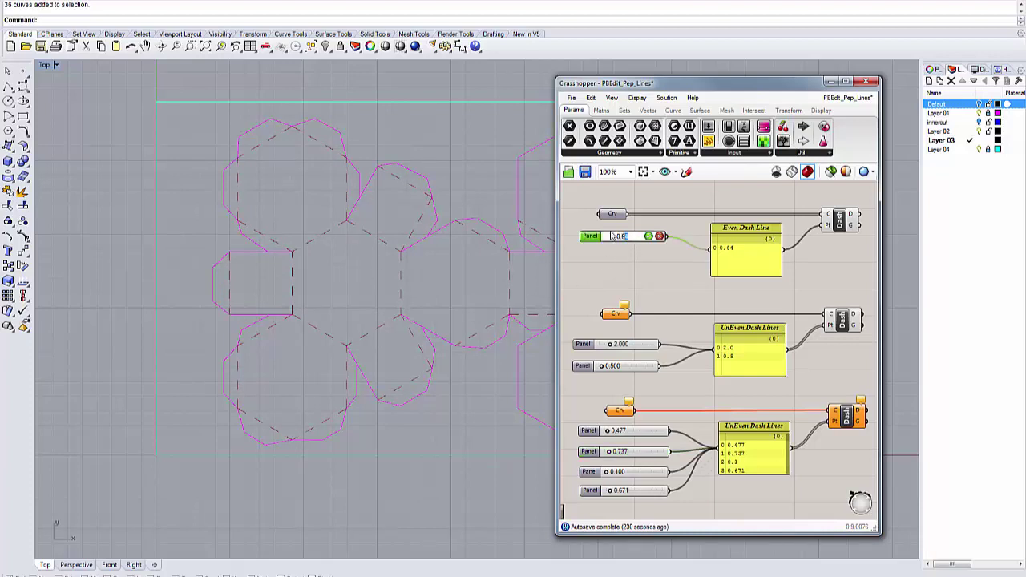
pyautogui.press('Return')
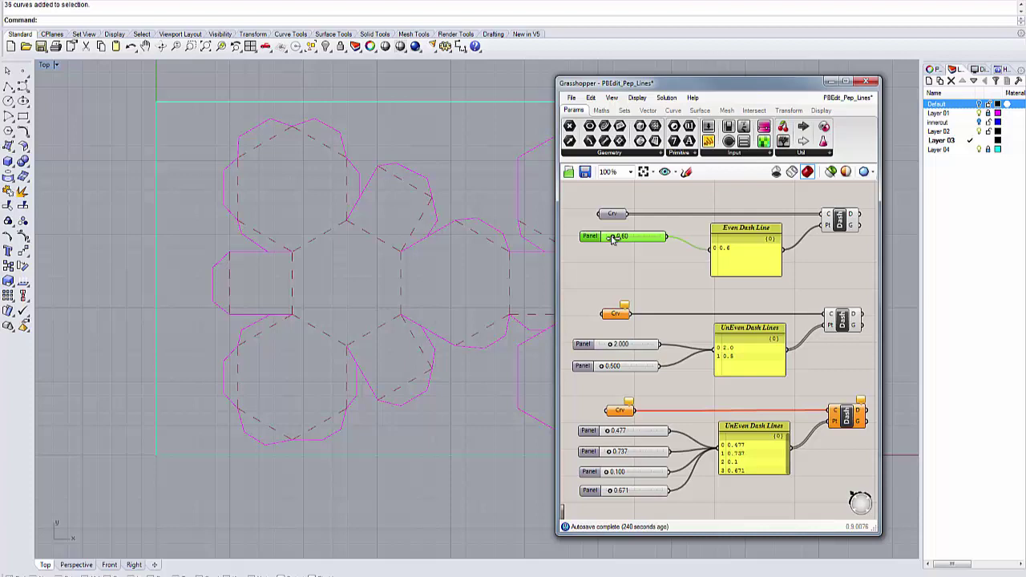
pyautogui.moveTo(612, 238); pyautogui.dragTo(613, 239)
# With the even Dash component selected, create Layer 05 at the bottom of the layer list.
pyautogui.click(839, 221)
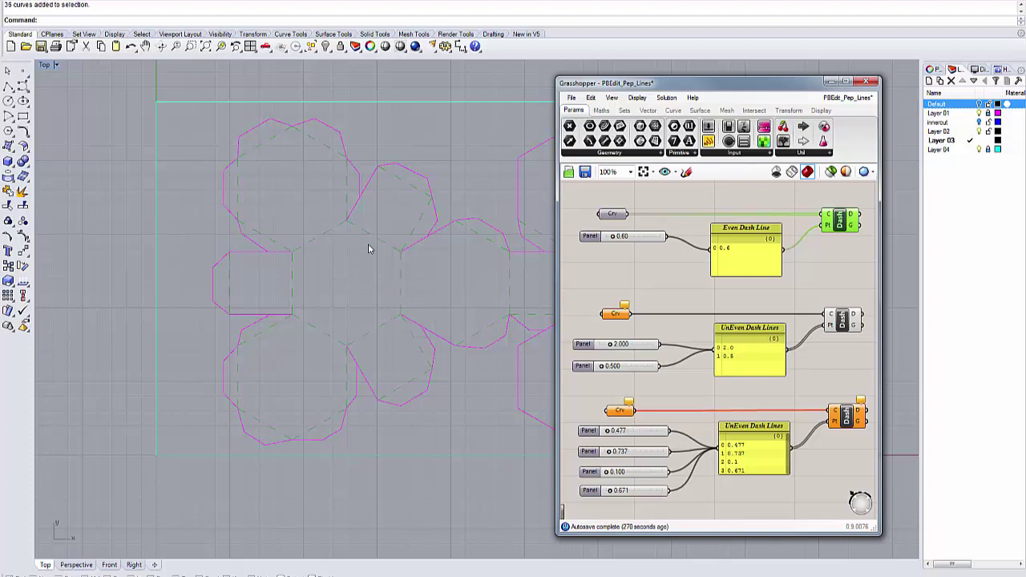
pyautogui.click(939, 92)
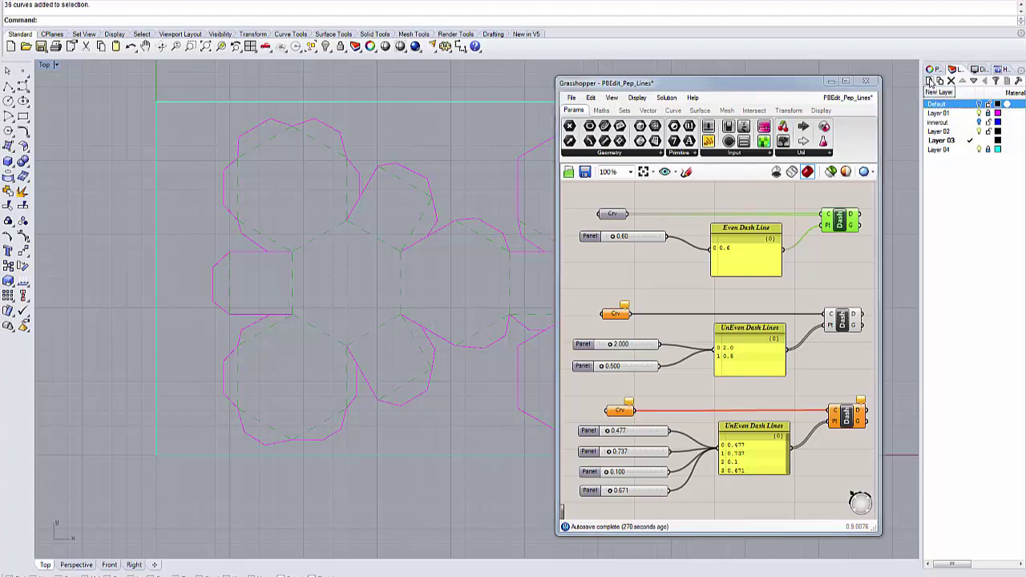
pyautogui.click(930, 81)
pyautogui.click(973, 81)
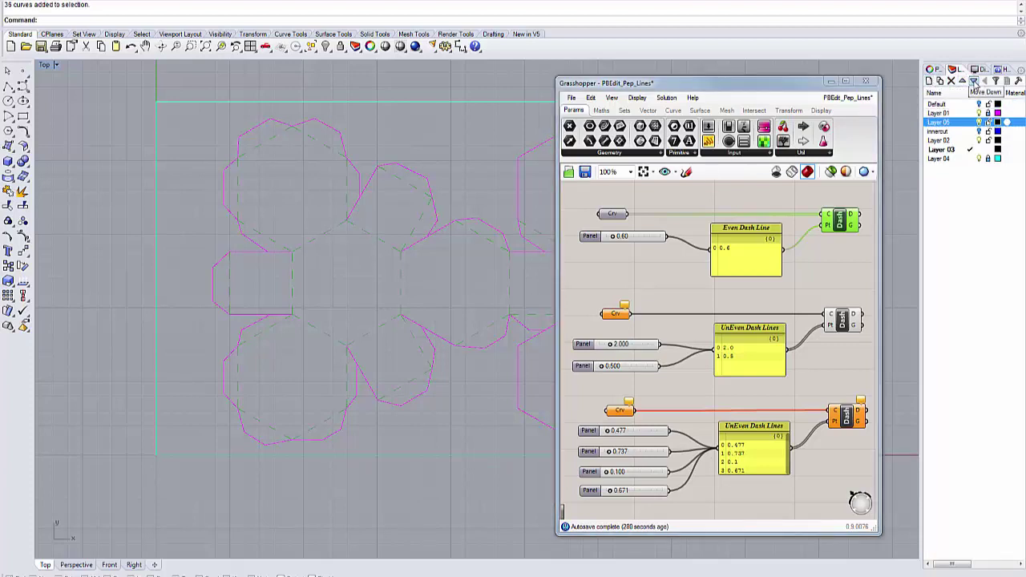
pyautogui.click(972, 81)
pyautogui.click(972, 81)
pyautogui.click(973, 81)
pyautogui.click(973, 81)
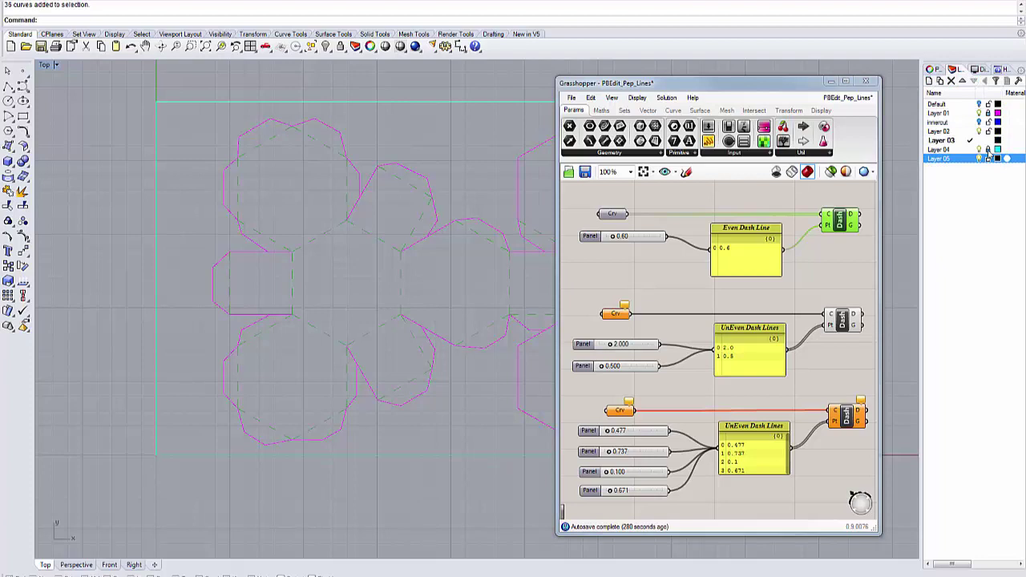
# Make Layer 05 blue and set it as the current layer.
pyautogui.click(998, 159)
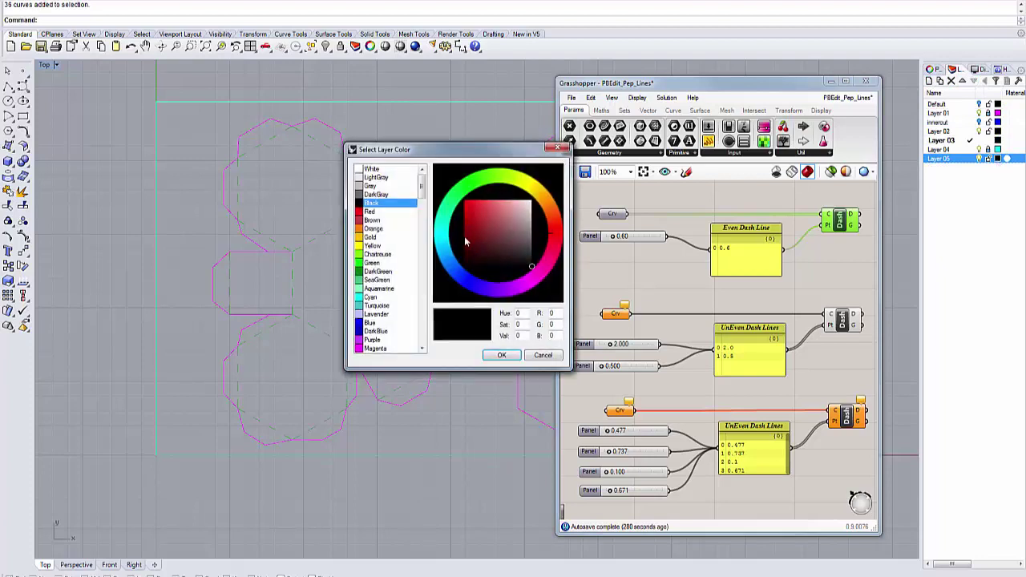
pyautogui.click(368, 323)
pyautogui.click(500, 355)
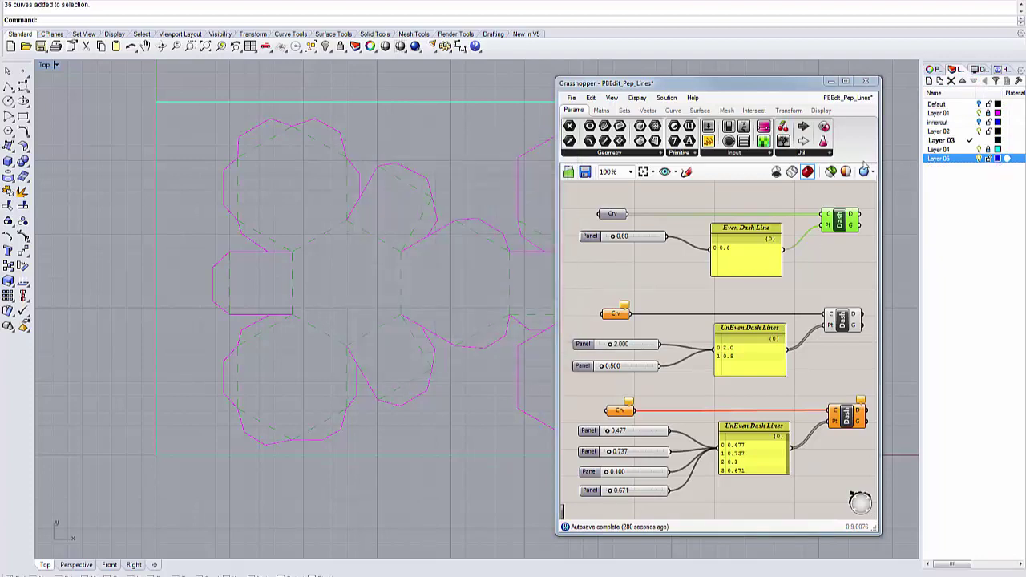
pyautogui.click(970, 159)
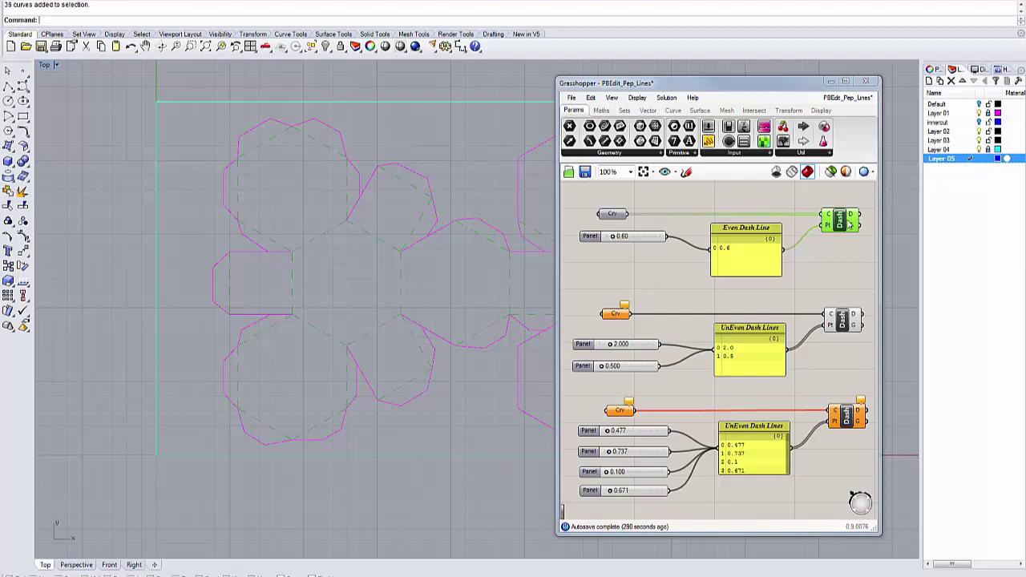
# Bake the selected even dash curves onto Layer 05 and switch off Grasshopper's preview.
pyautogui.click(667, 97)
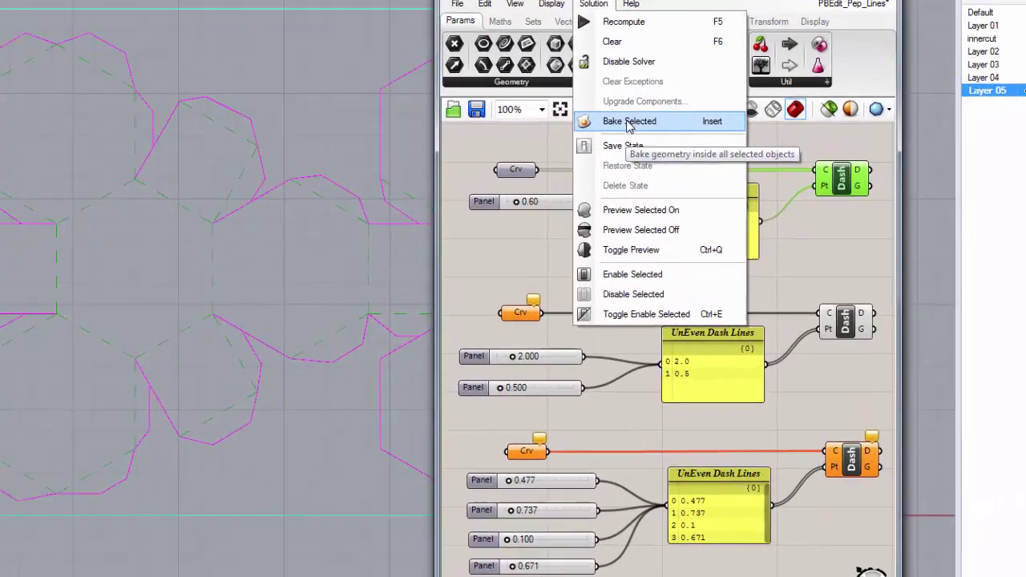
pyautogui.click(621, 113)
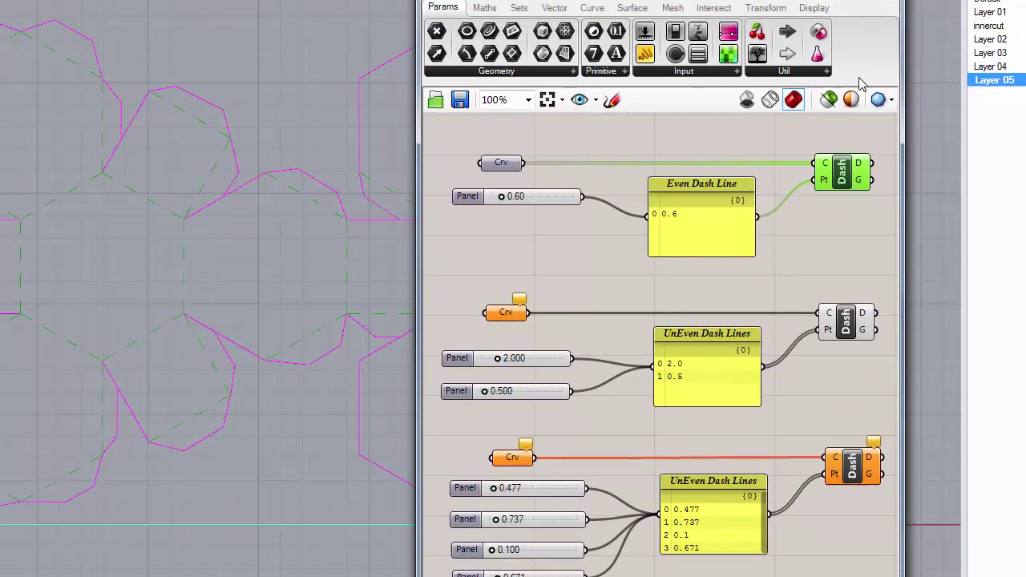
pyautogui.click(746, 103)
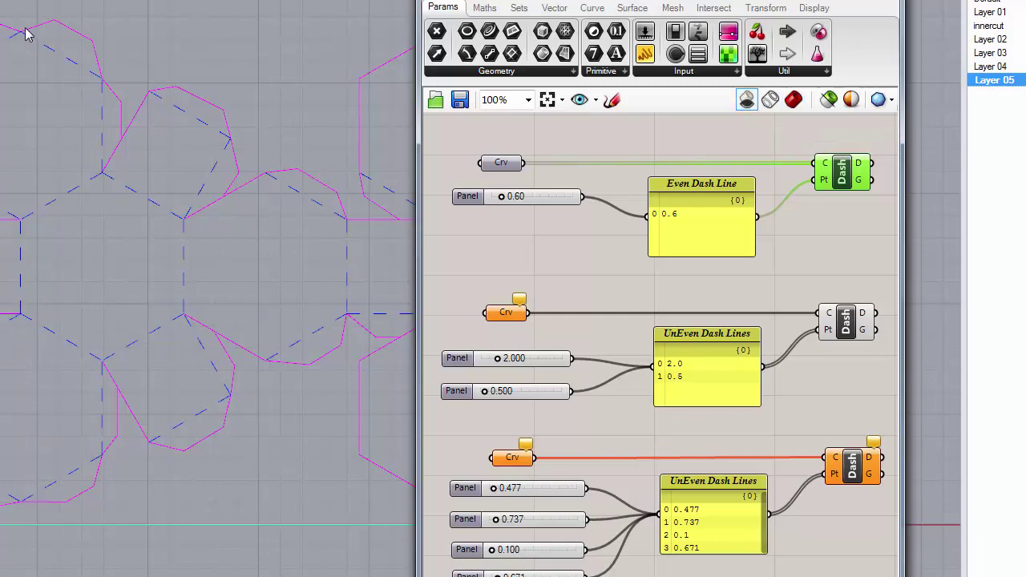
pyautogui.click(49, 50)
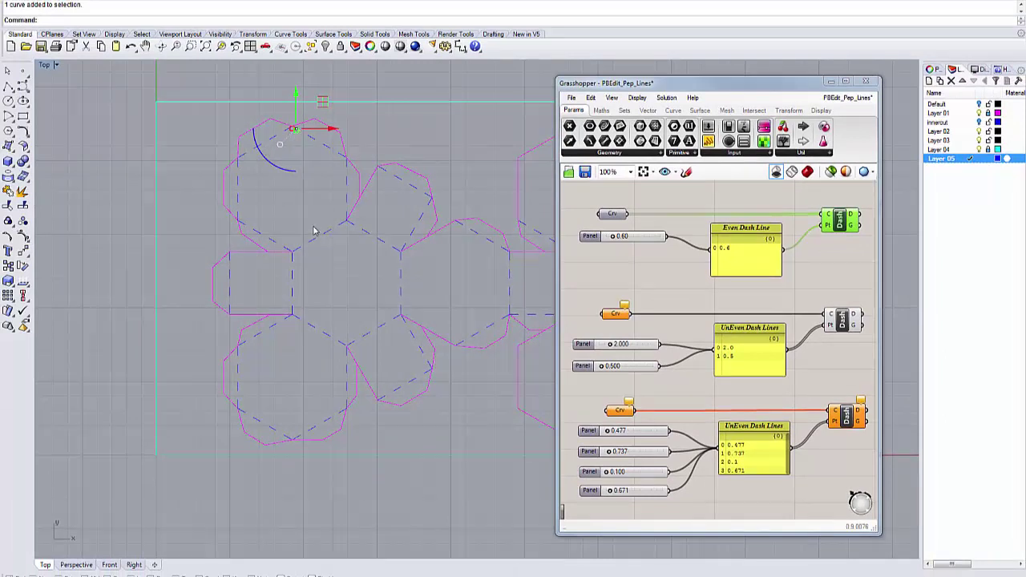
# Select baked blue dash curves in the viewport, then clear the selection.
pyautogui.click(332, 257)
pyautogui.click(423, 149)
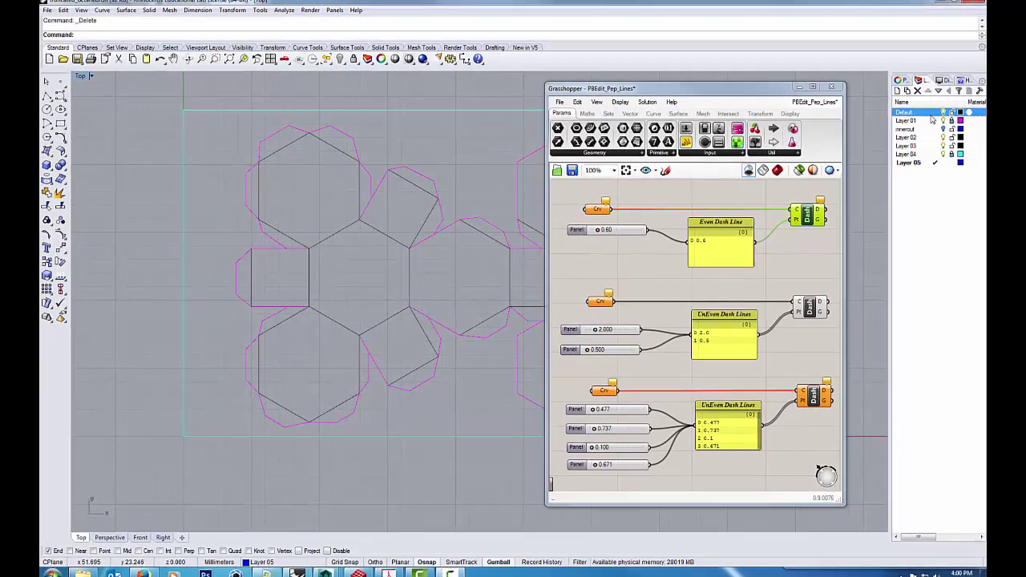
# Assign the Default layer's fold curves to the even-dash Crv input, hide them, and re-enable preview.
pyautogui.rightClick(960, 107)
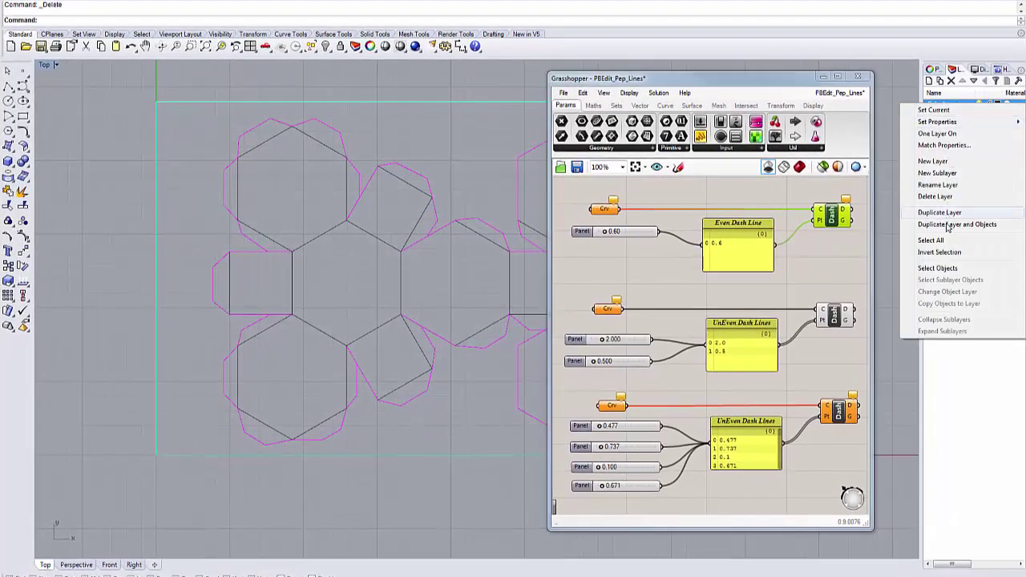
pyautogui.click(937, 268)
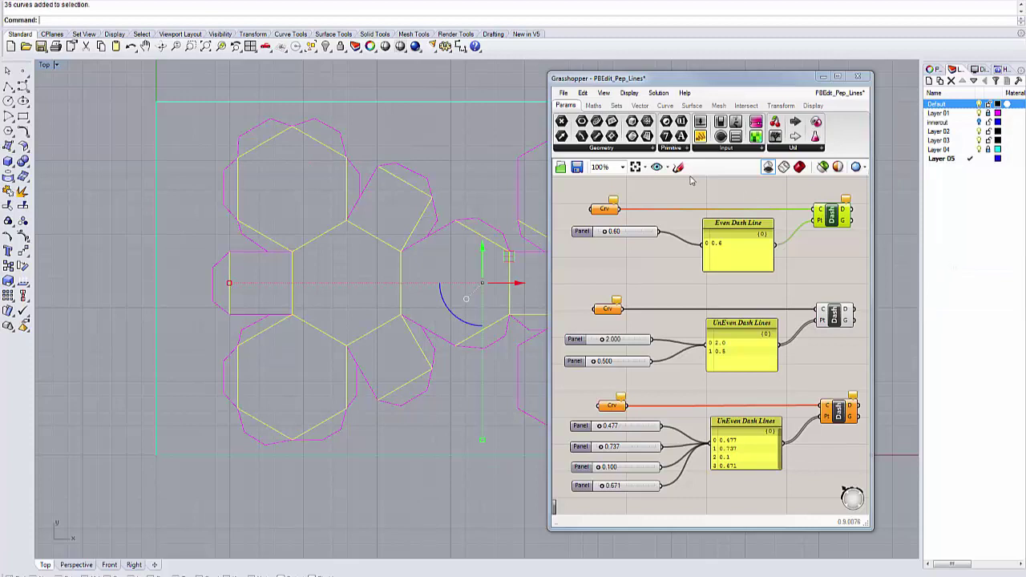
pyautogui.rightClick(600, 213)
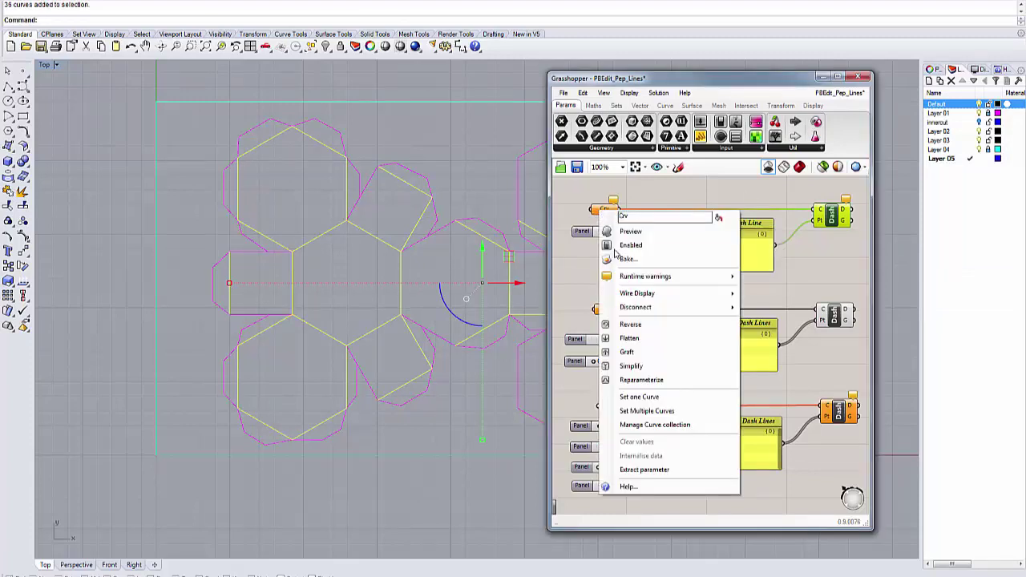
pyautogui.click(646, 411)
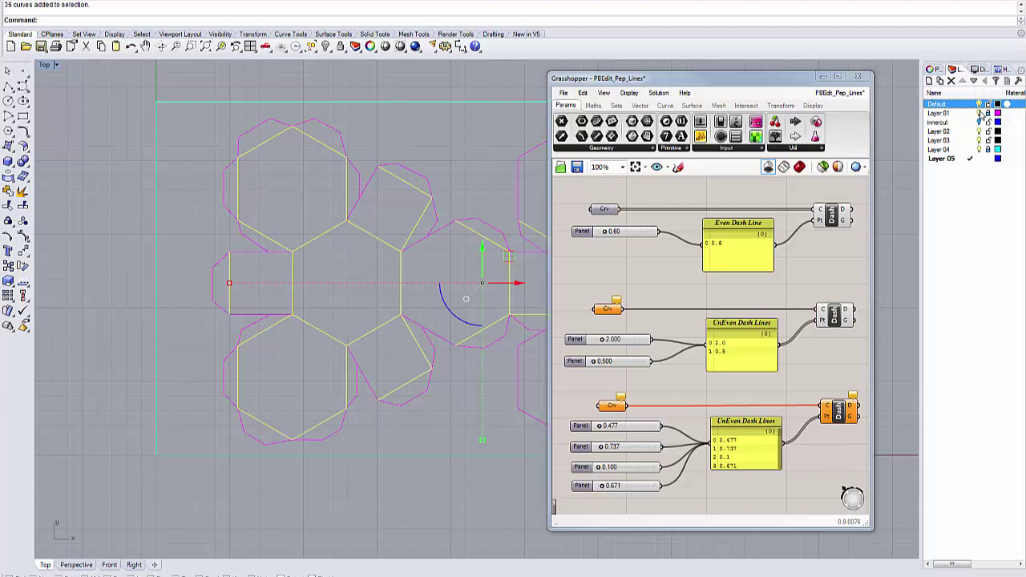
pyautogui.click(979, 105)
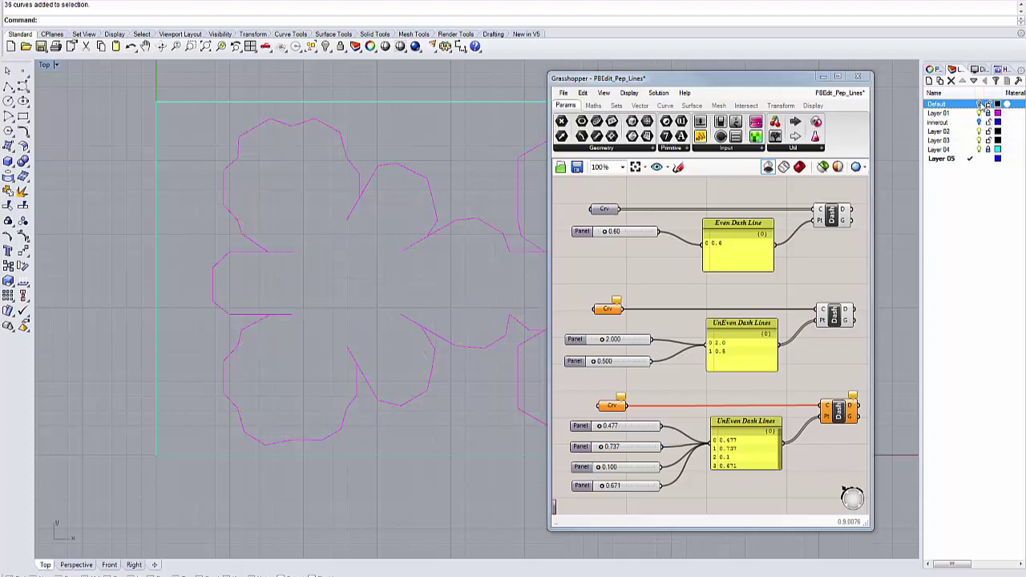
pyautogui.click(799, 166)
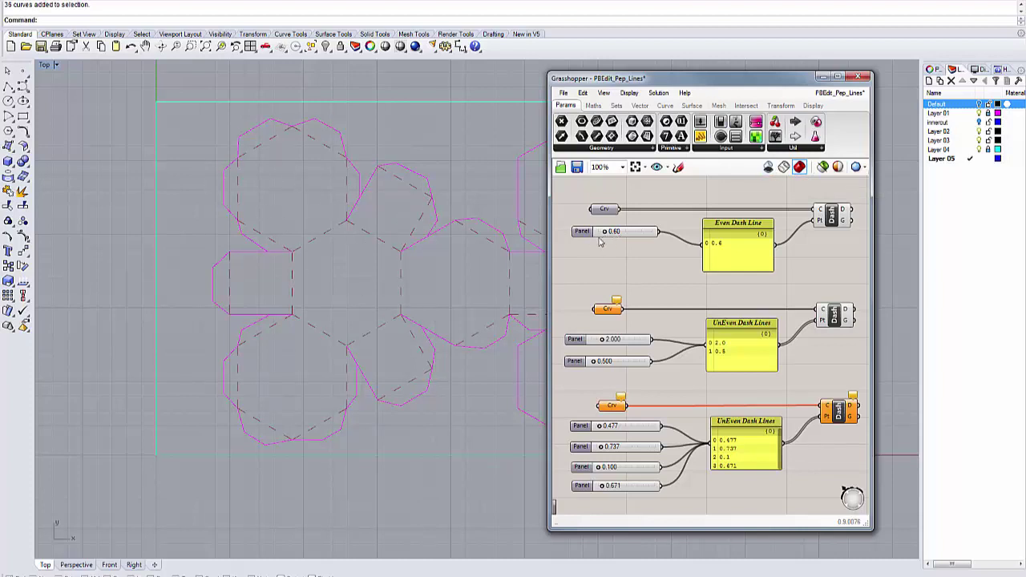
# Try even dash lengths of 1.19, 0.06 and 0.50, settling on 0.65.
pyautogui.moveTo(609, 232)
pyautogui.mouseDown()
pyautogui.moveTo(599, 232)
pyautogui.moveTo(608, 233)
pyautogui.mouseUp()
pyautogui.moveTo(607, 234); pyautogui.dragTo(603, 232)
pyautogui.moveTo(605, 233); pyautogui.dragTo(607, 233)
pyautogui.moveTo(604, 232); pyautogui.dragTo(606, 232)
# Clear the even-dash curves, assign the fold curves to the uneven-dash Crv input, and hide Default.
pyautogui.rightClick(607, 210)
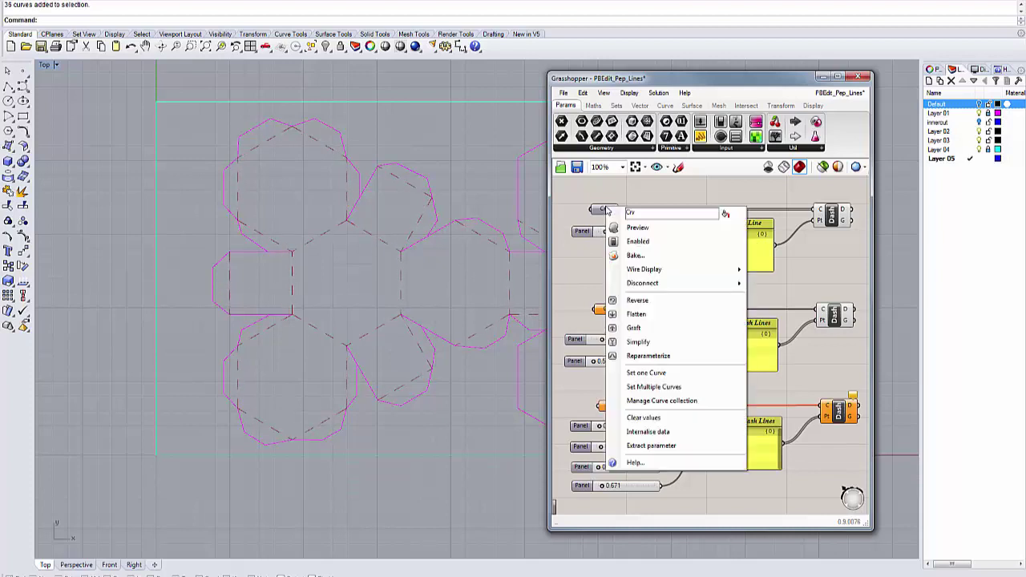
pyautogui.click(651, 419)
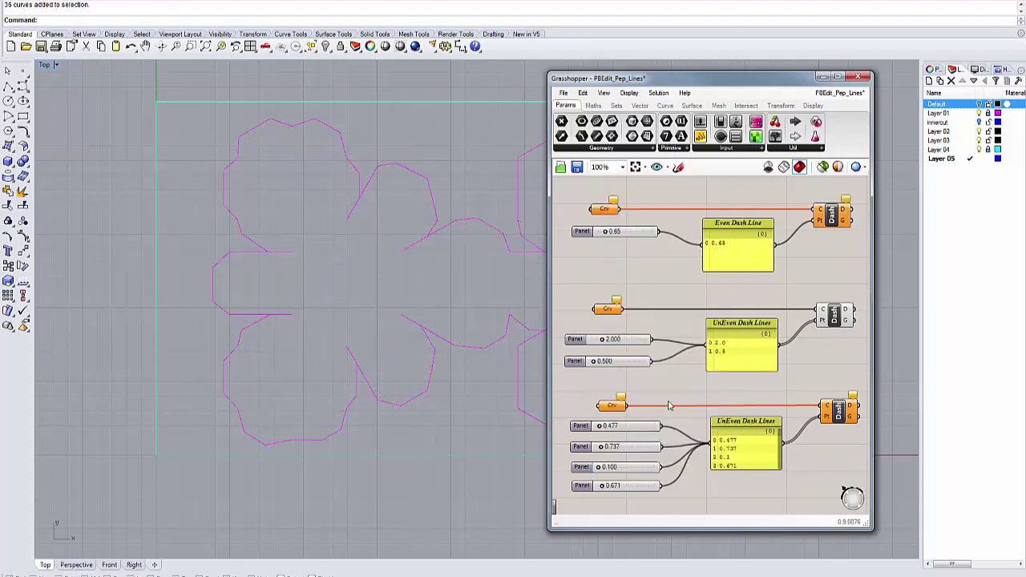
pyautogui.click(979, 107)
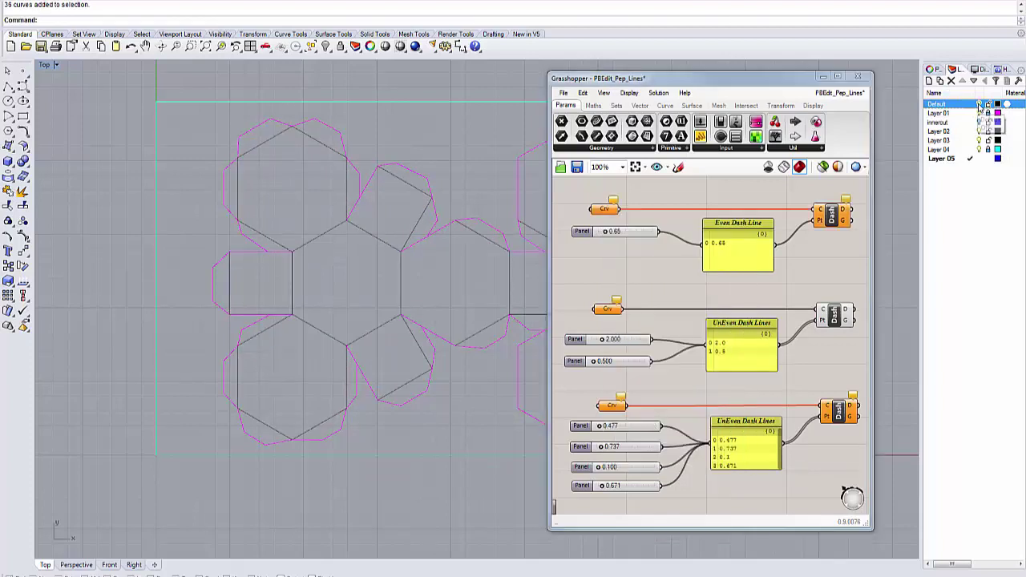
pyautogui.rightClick(968, 105)
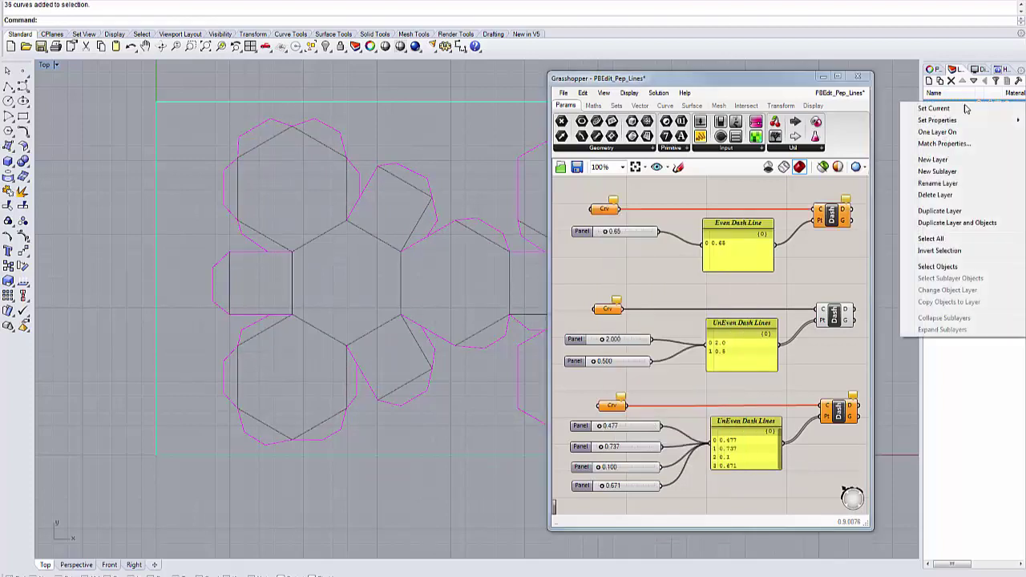
pyautogui.click(953, 267)
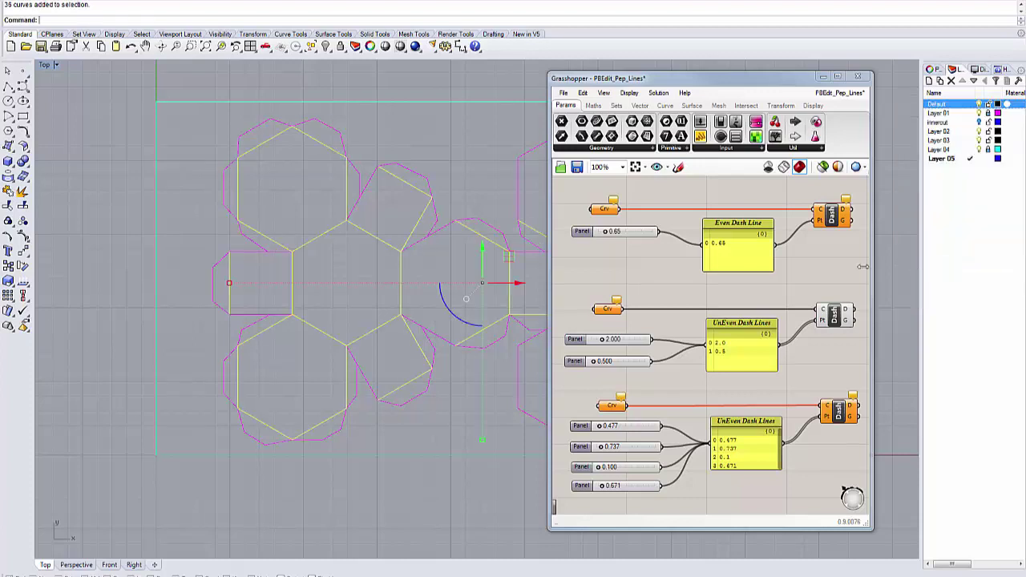
pyautogui.rightClick(608, 310)
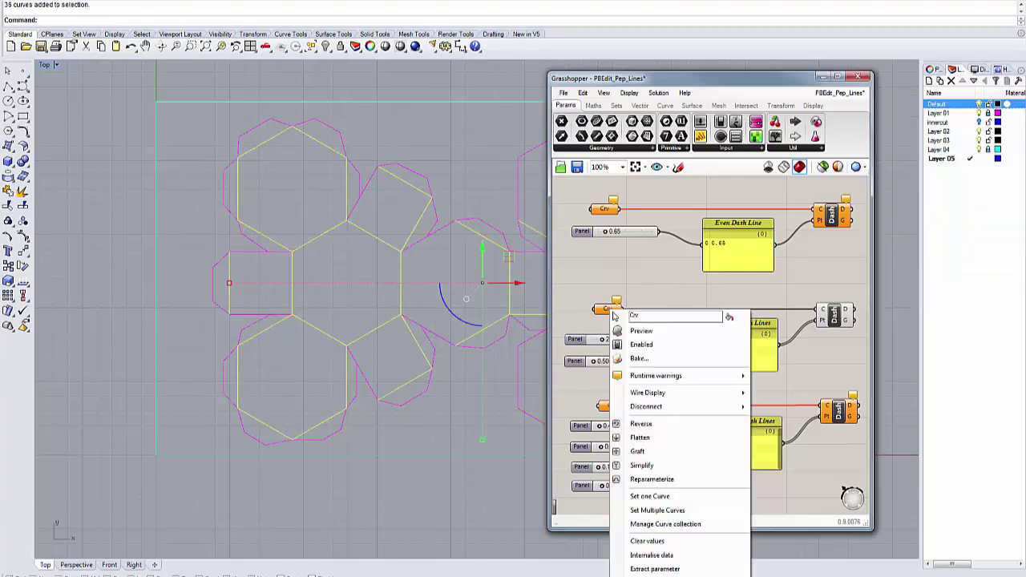
pyautogui.click(657, 510)
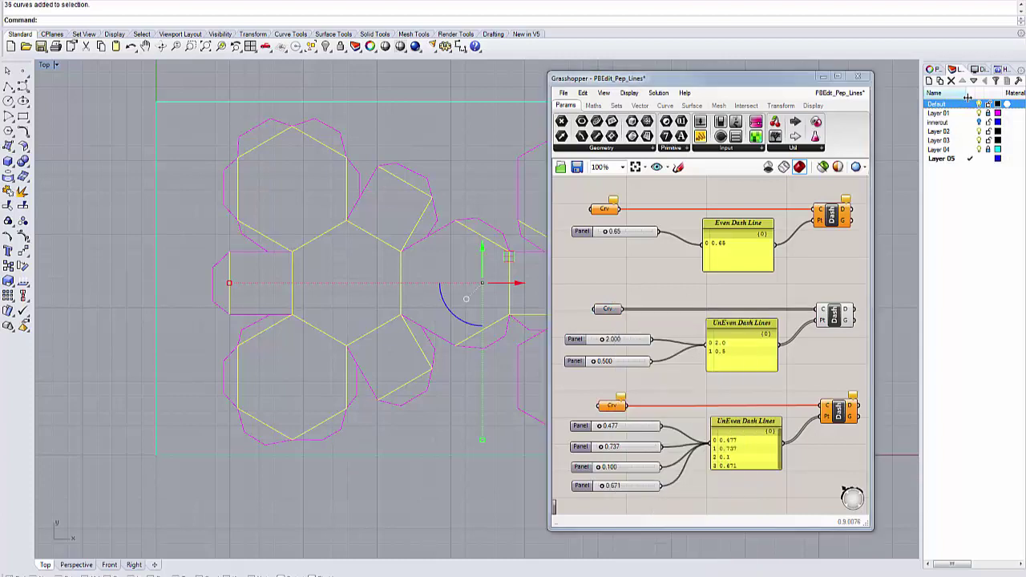
pyautogui.click(978, 122)
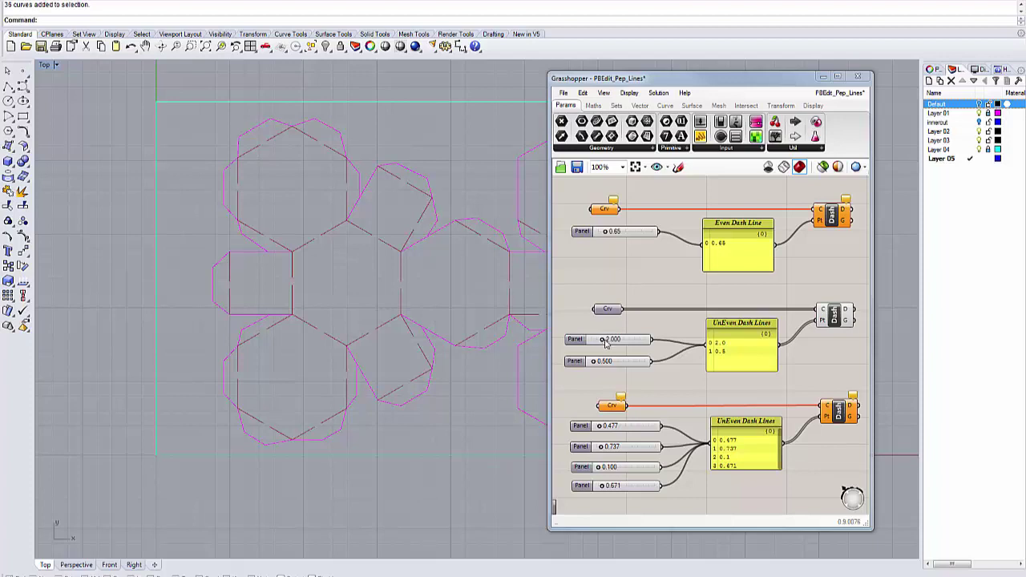
# Adjust the two uneven dash sliders to 0.614 and 0.401, shortening the fold-line dashes.
pyautogui.moveTo(606, 342); pyautogui.dragTo(597, 340)
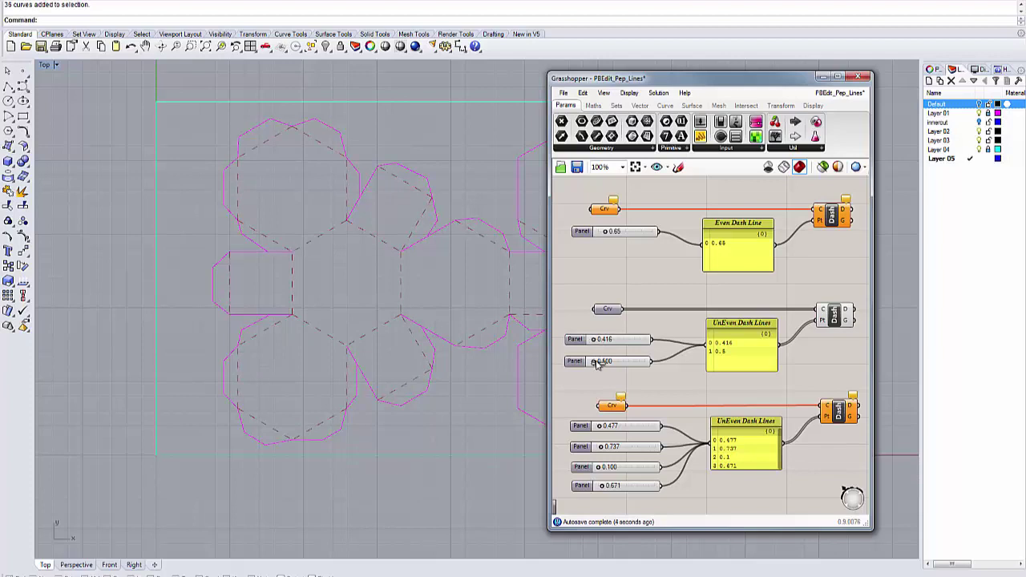
pyautogui.moveTo(594, 363); pyautogui.dragTo(600, 362)
pyautogui.moveTo(592, 341); pyautogui.dragTo(597, 344)
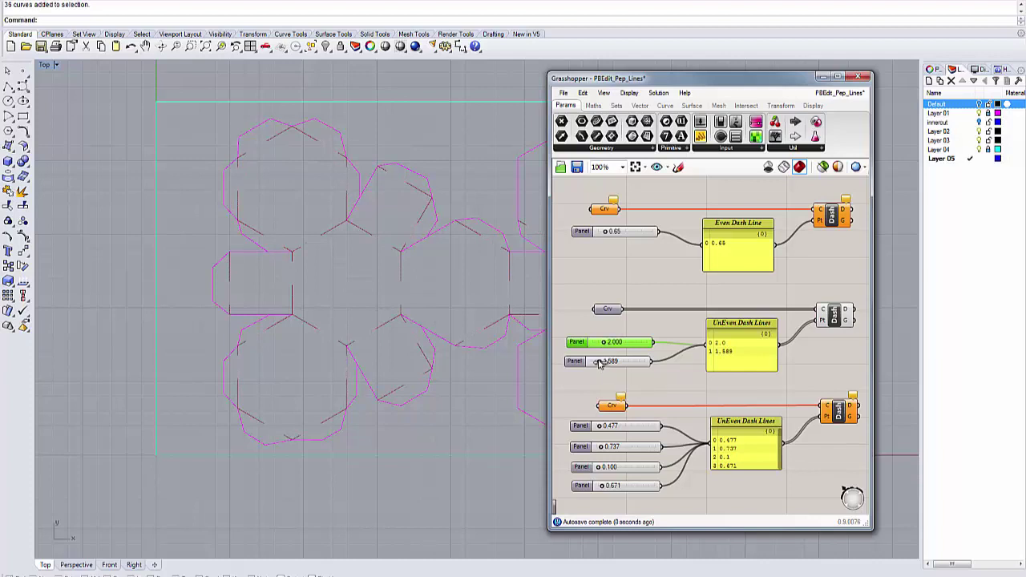
pyautogui.moveTo(599, 363)
pyautogui.mouseDown()
pyautogui.moveTo(588, 362)
pyautogui.moveTo(597, 345)
pyautogui.mouseUp()
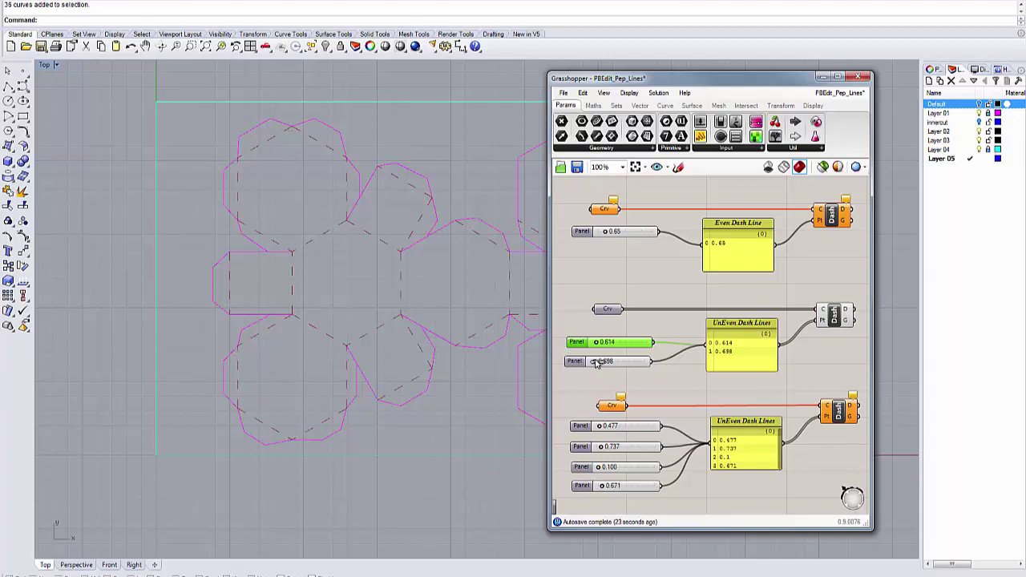
pyautogui.moveTo(595, 362); pyautogui.dragTo(594, 362)
# Bake the middle uneven dash curves into Rhino, then toggle the Grasshopper preview off and on to check them.
pyautogui.click(836, 316)
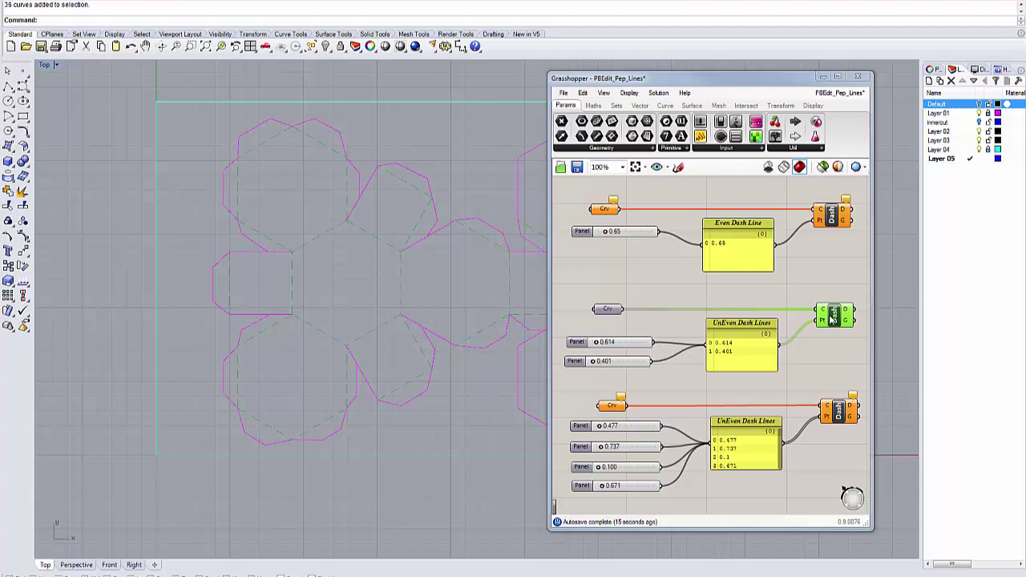
pyautogui.click(658, 93)
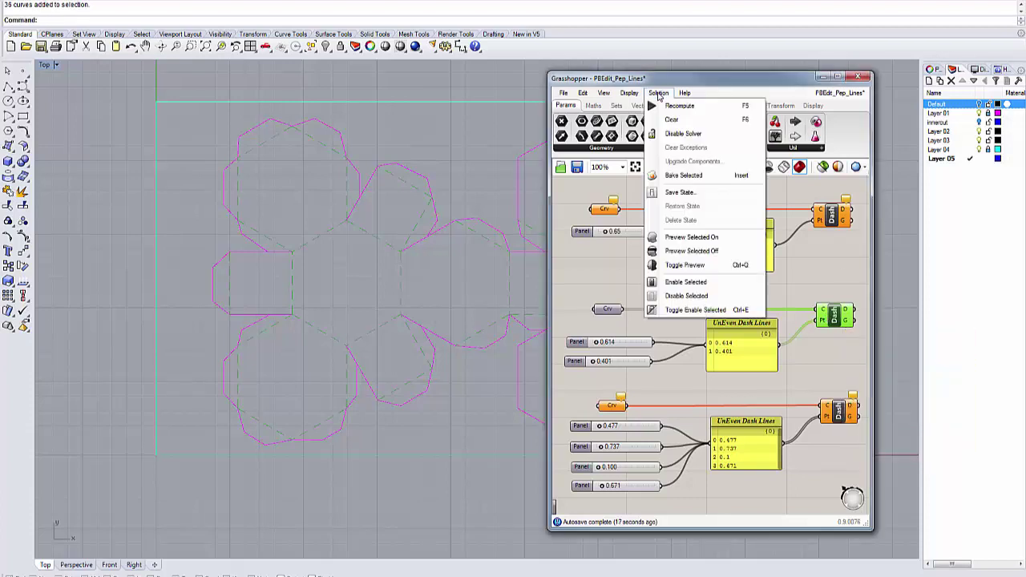
pyautogui.click(683, 175)
pyautogui.click(767, 167)
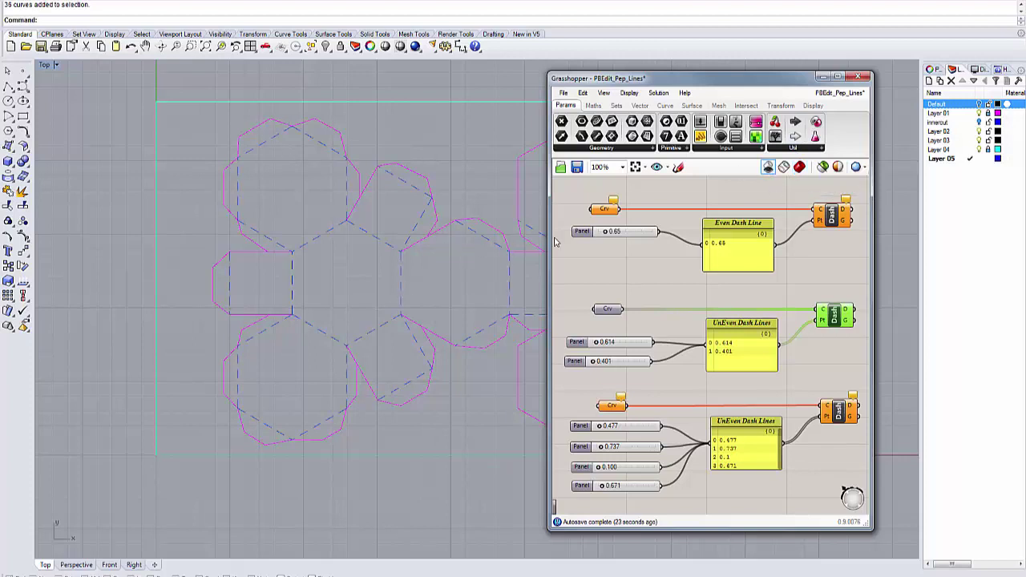
pyautogui.click(799, 167)
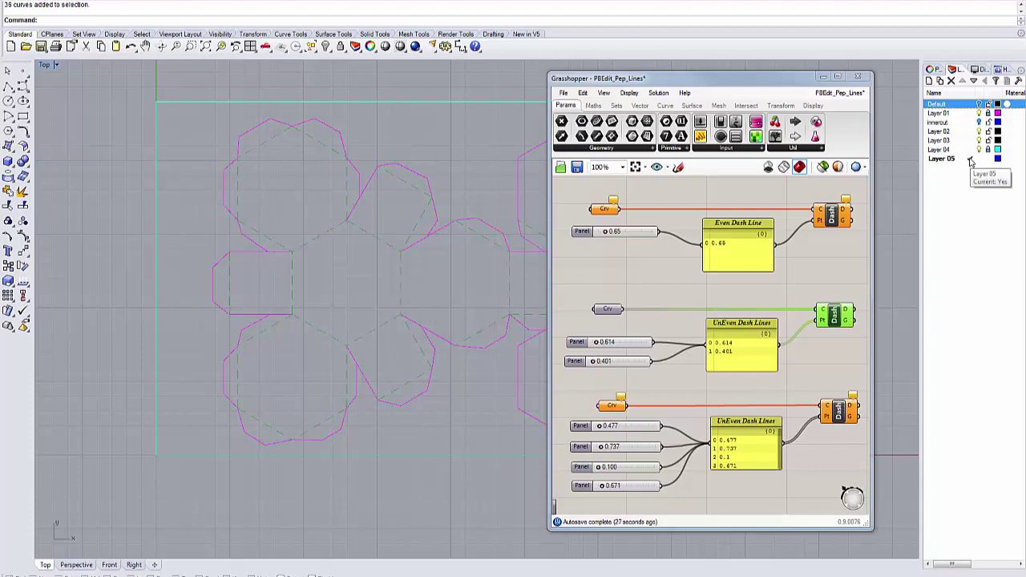
# Delete the baked curves on Layer 05 and clear the middle pattern's curve input.
pyautogui.rightClick(970, 159)
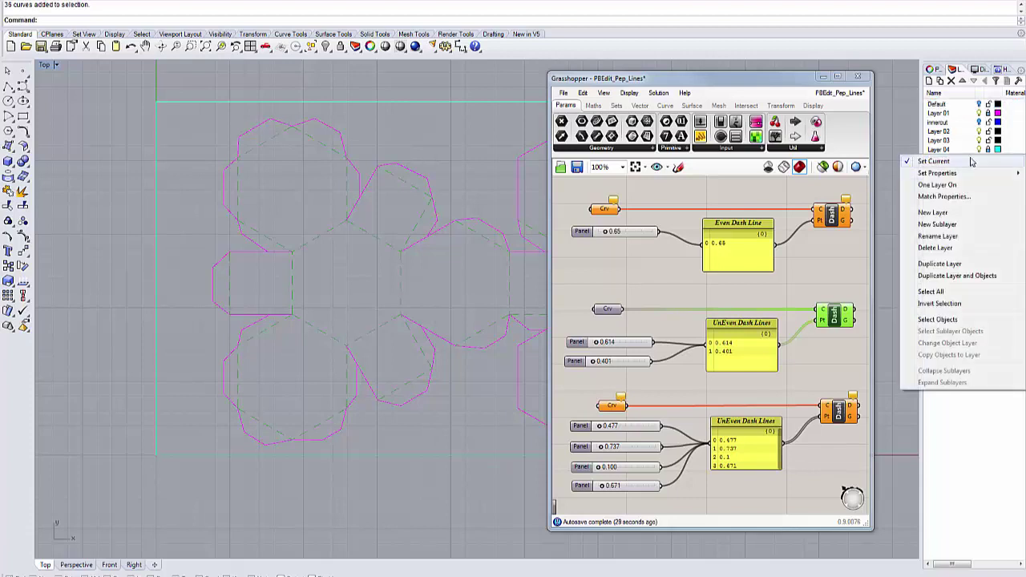
pyautogui.click(953, 320)
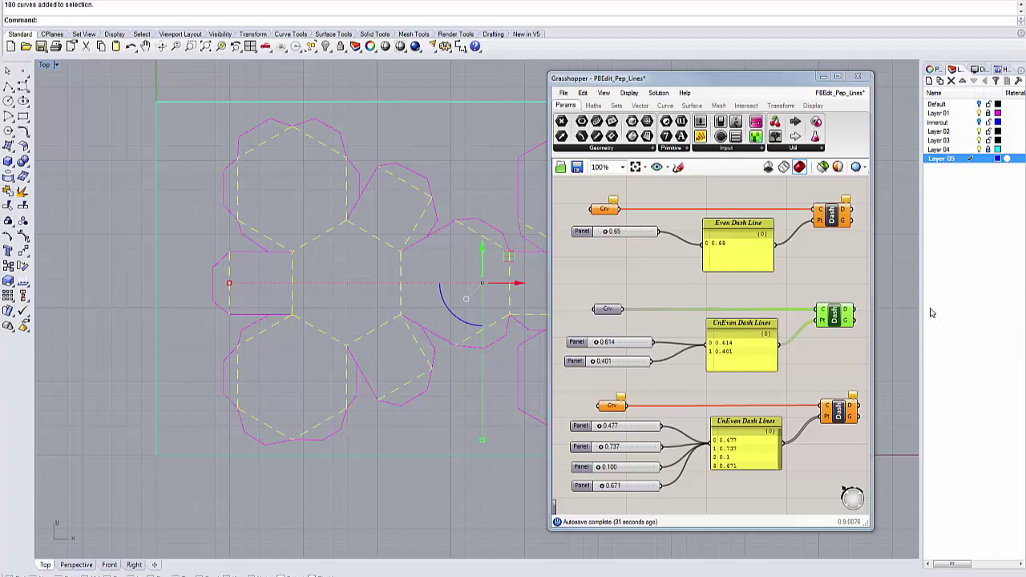
pyautogui.press('Delete')
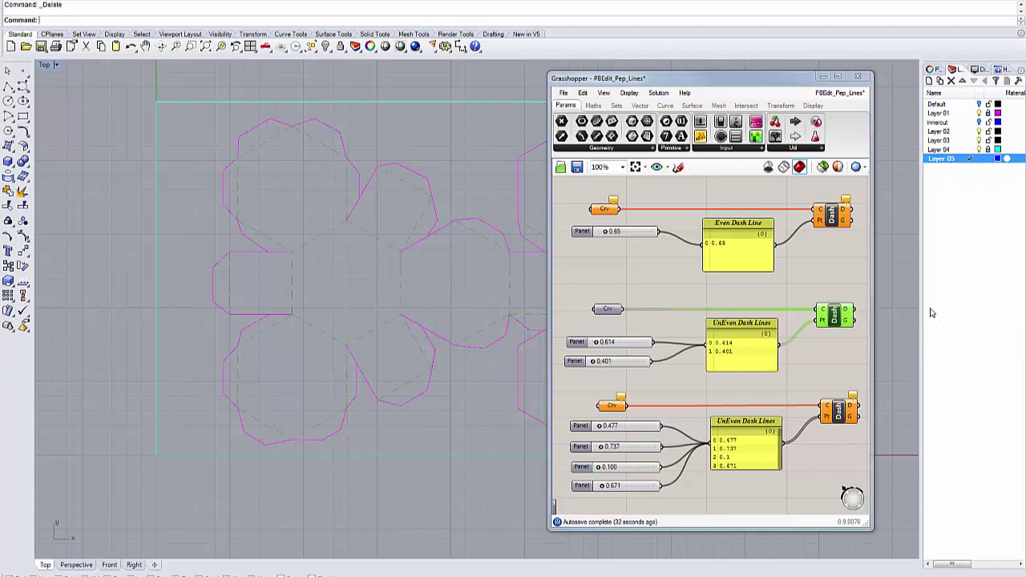
pyautogui.rightClick(609, 309)
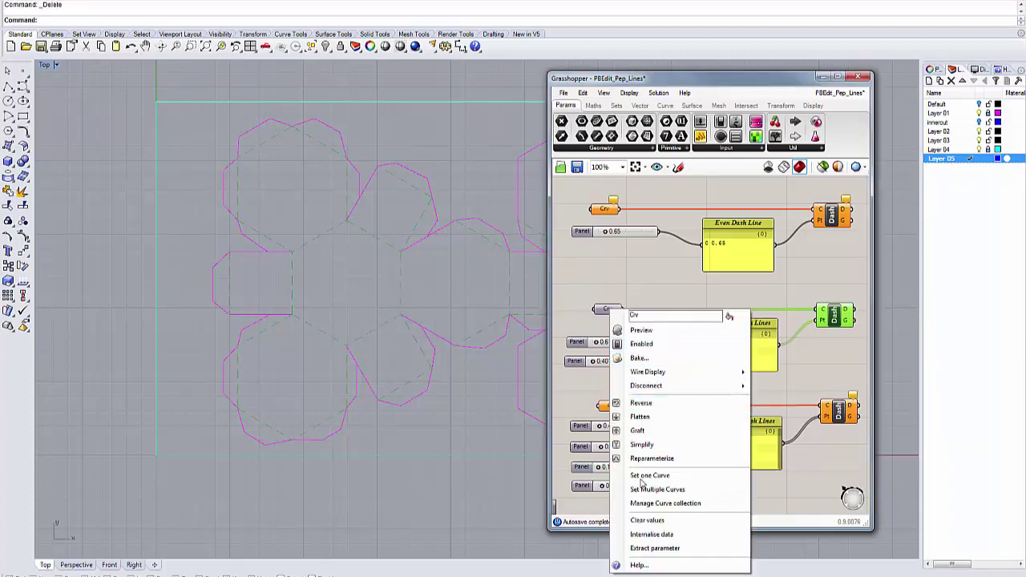
pyautogui.click(648, 519)
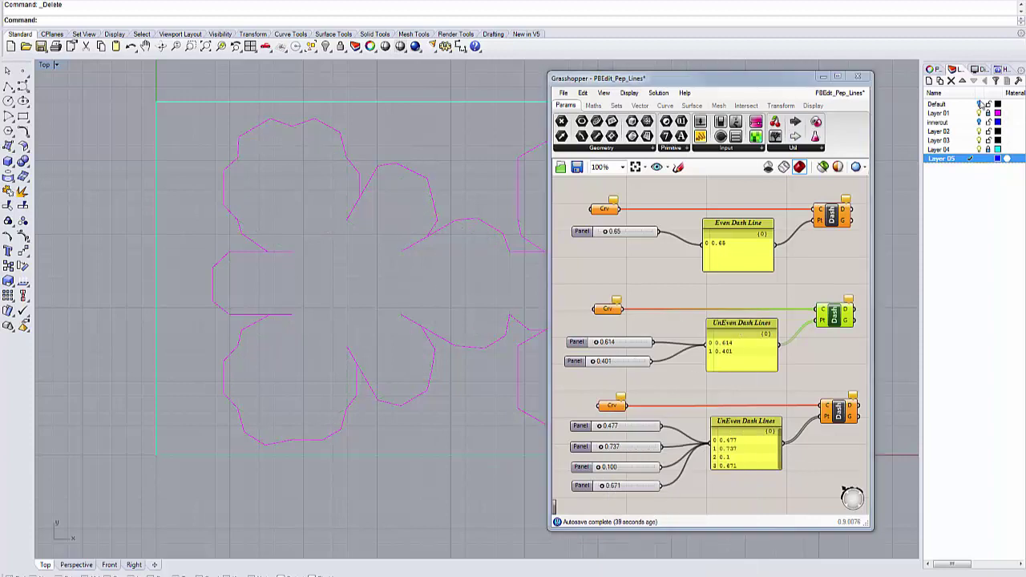
# Assign the 36 Default-layer fold lines to the bottom pattern's curve input.
pyautogui.click(979, 105)
pyautogui.rightClick(962, 105)
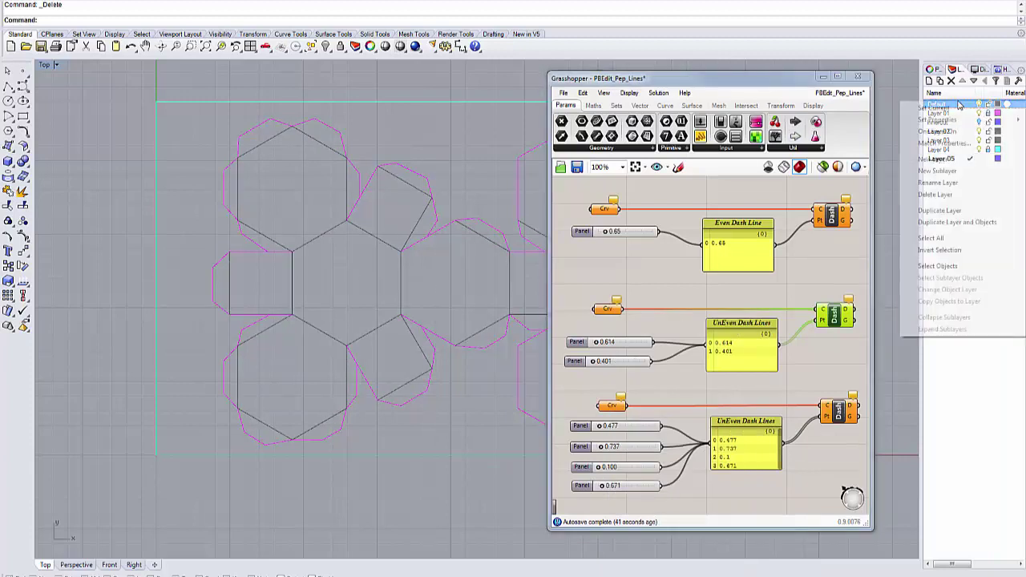
pyautogui.click(935, 267)
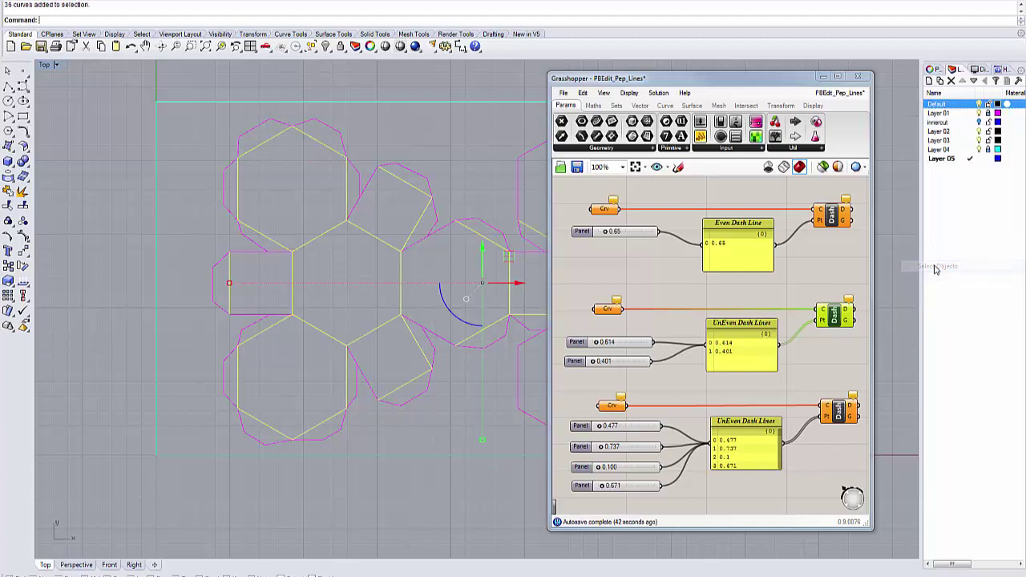
pyautogui.rightClick(610, 407)
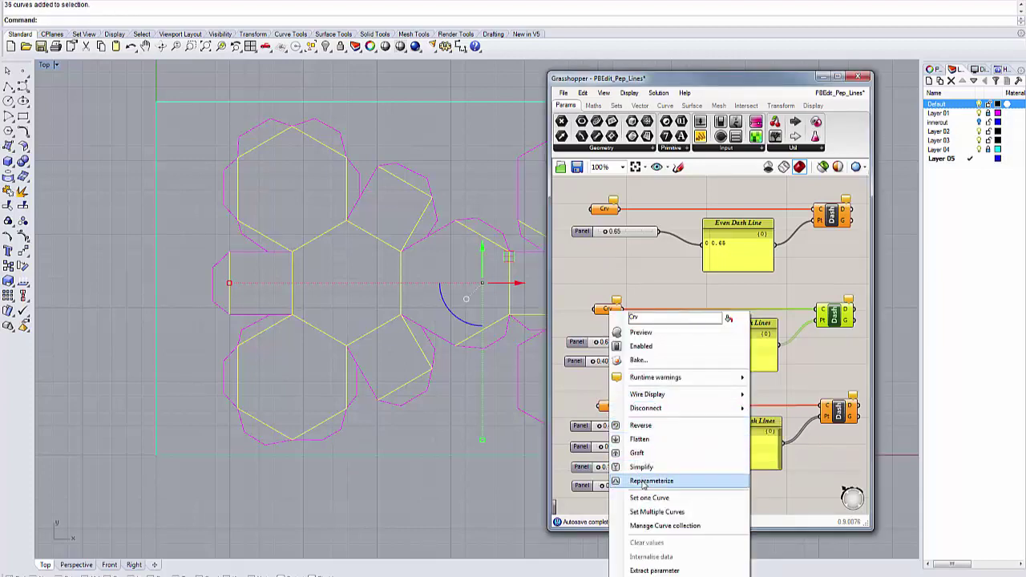
pyautogui.click(656, 511)
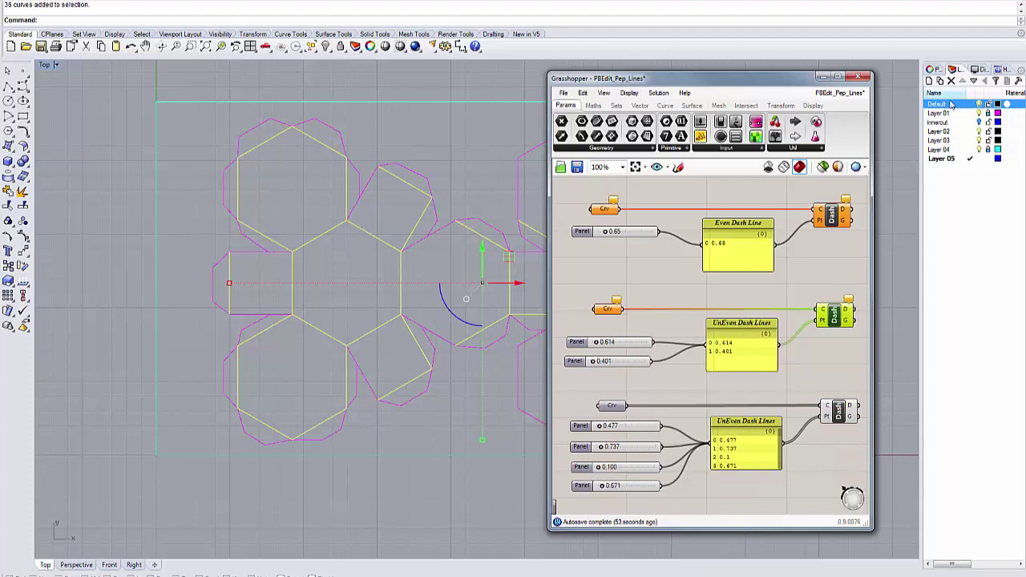
pyautogui.click(951, 105)
# Hide the Default layer and tune the dot-dash sliders to 0.385/0.737/0.100/0.766.
pyautogui.click(979, 105)
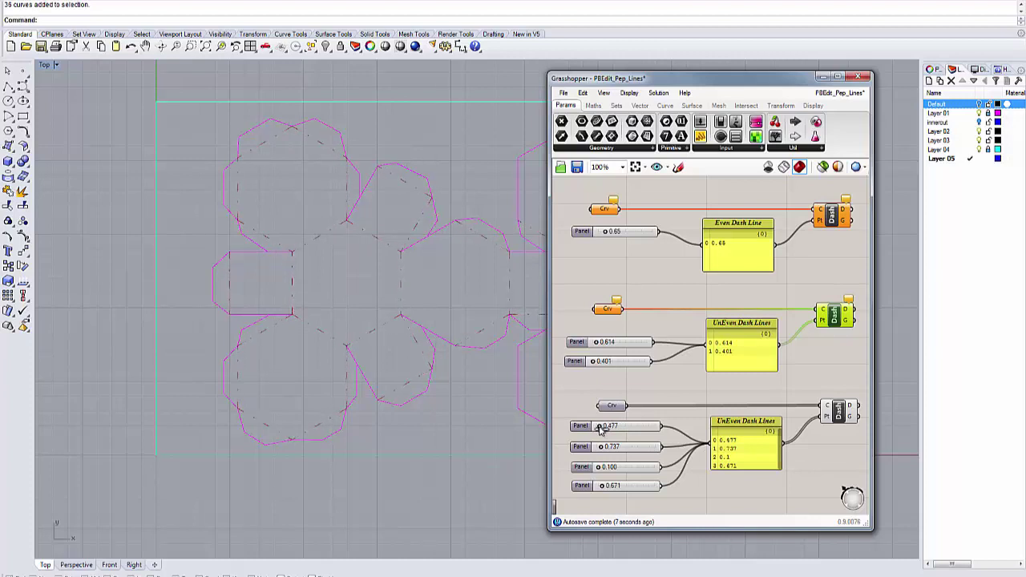
pyautogui.moveTo(601, 428); pyautogui.dragTo(600, 430)
pyautogui.moveTo(603, 447); pyautogui.dragTo(602, 447)
pyautogui.moveTo(600, 468); pyautogui.dragTo(597, 469)
pyautogui.moveTo(605, 488); pyautogui.dragTo(621, 489)
# Enter 0.7 in the fourth and second dot-dash sliders, giving 0.385/0.700/0.100/0.700.
pyautogui.doubleClick(614, 486)
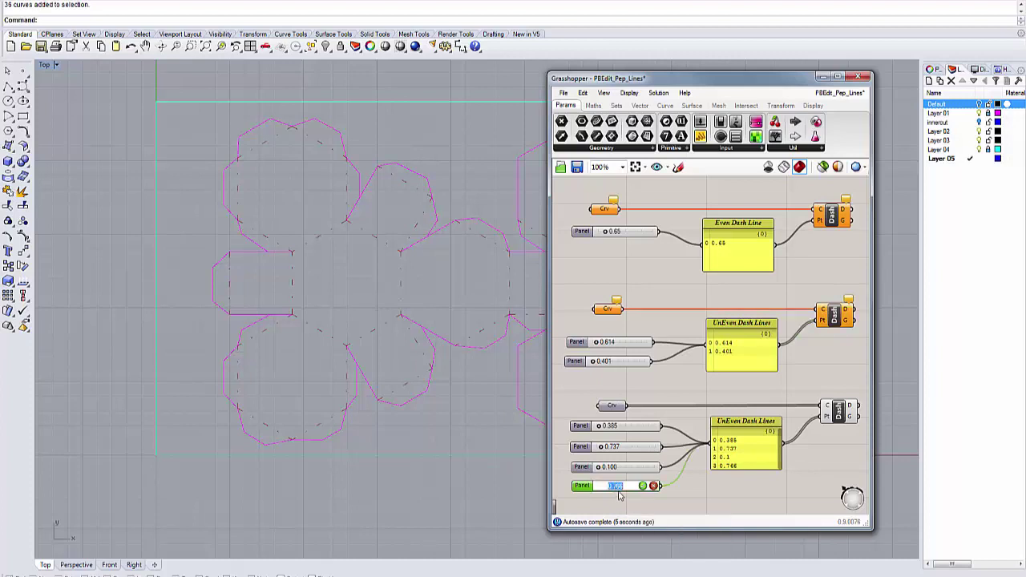
pyautogui.press('BackSpace')
pyautogui.write('.7')
pyautogui.press('Return')
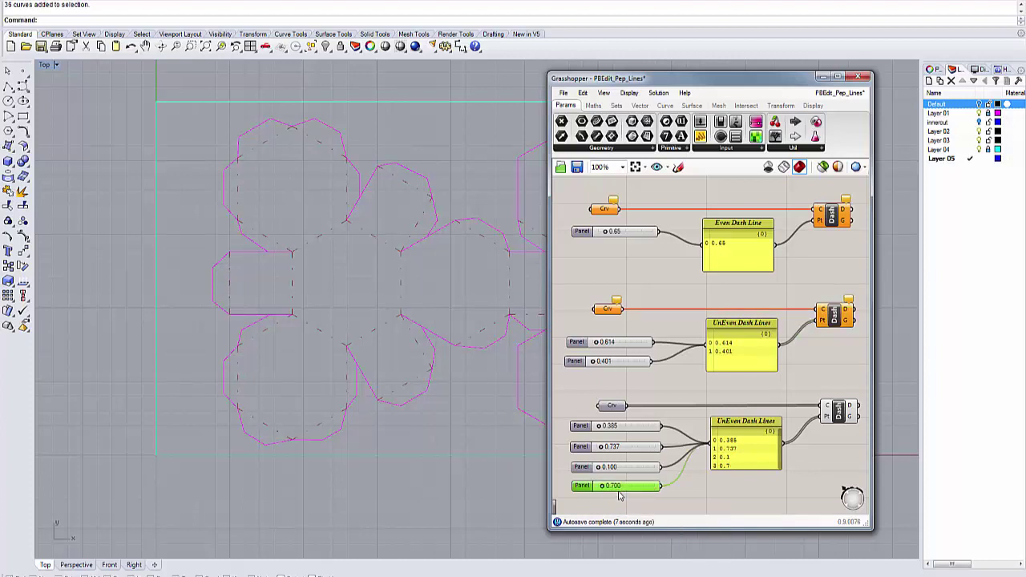
pyautogui.doubleClick(611, 447)
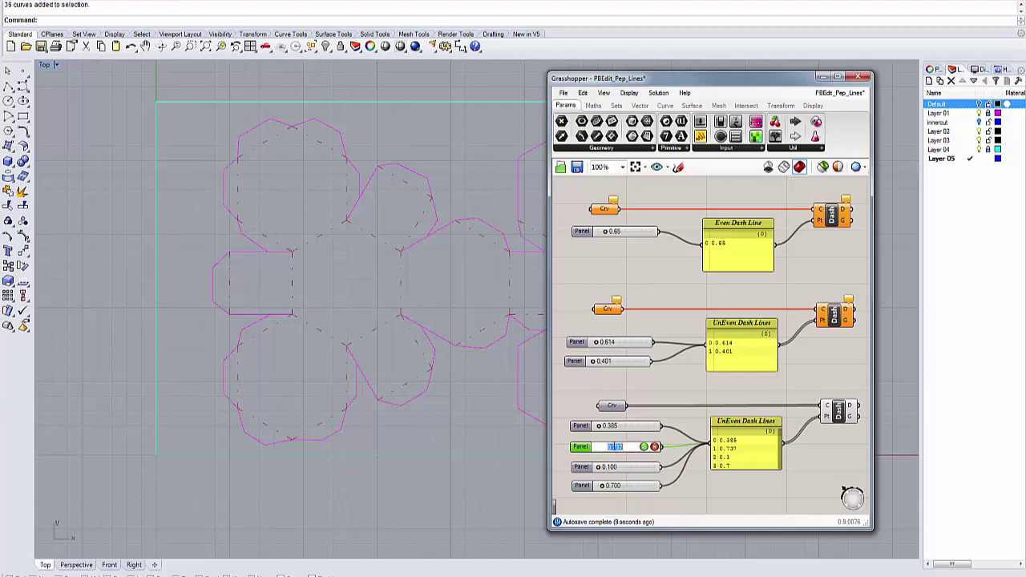
pyautogui.press('BackSpace')
pyautogui.press('Return')
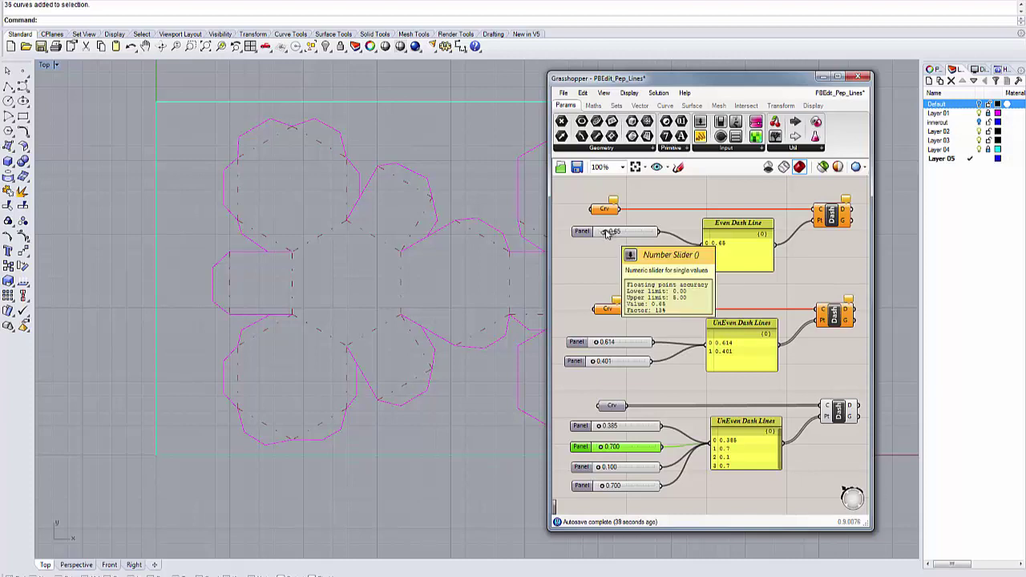
# Set the even dash length to 1.05 and the first dot-dash value to 0.477.
pyautogui.moveTo(607, 232); pyautogui.dragTo(613, 233)
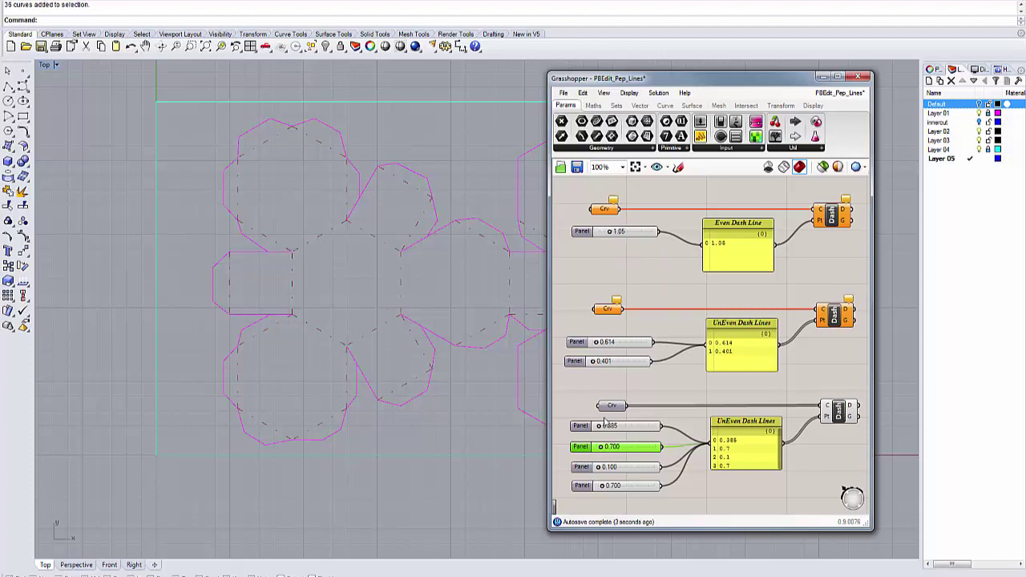
pyautogui.moveTo(596, 428); pyautogui.dragTo(603, 428)
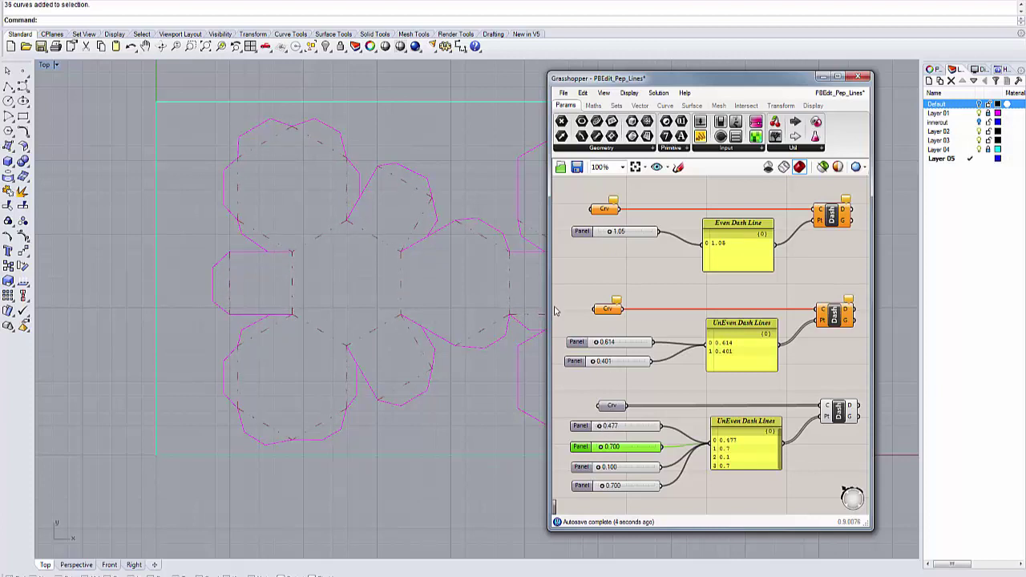